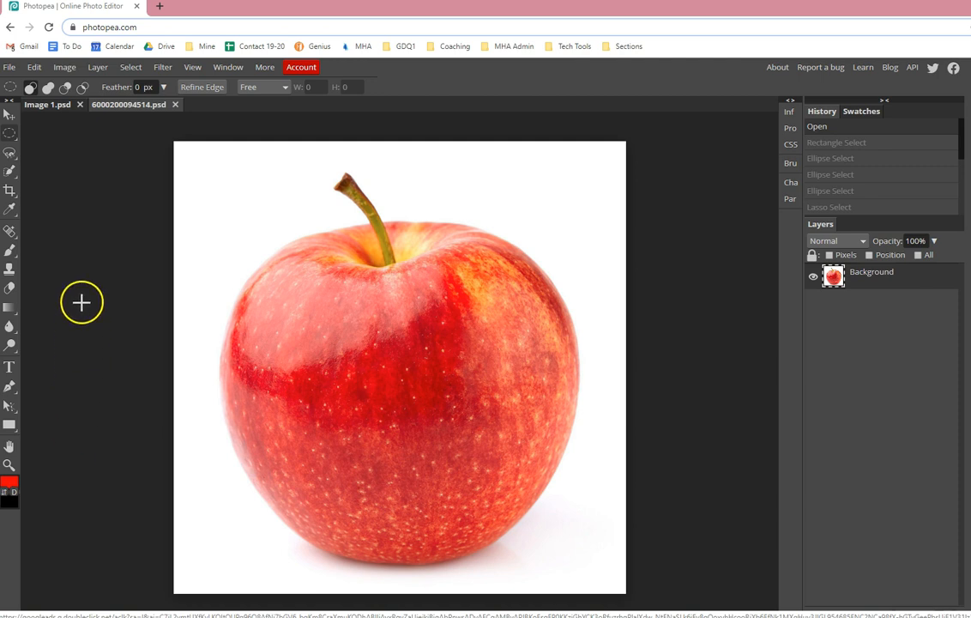
{"action": "right_click", "coordinate": [10, 135]}
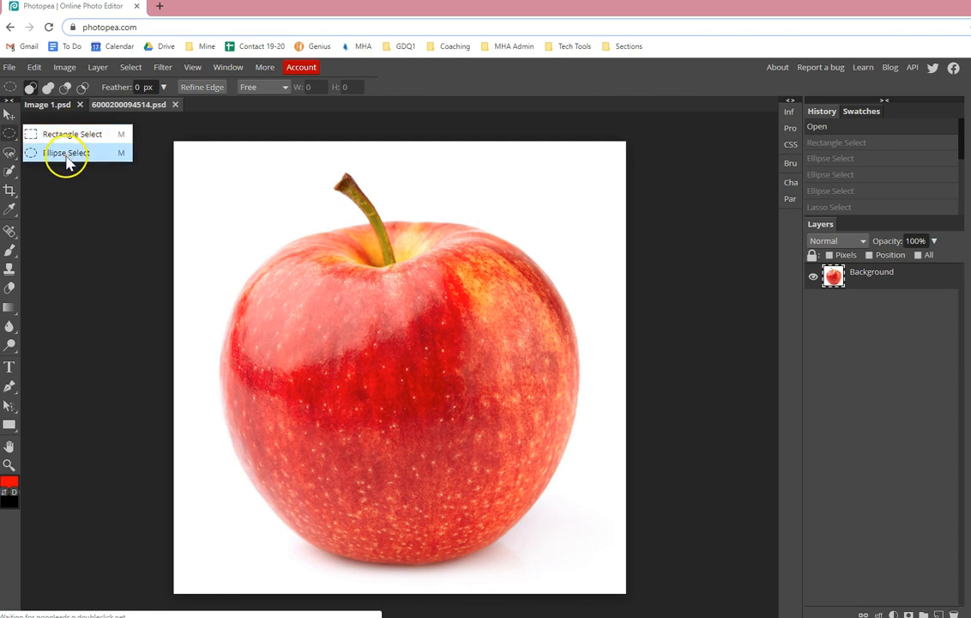
{"action": "right_click", "coordinate": [9, 156]}
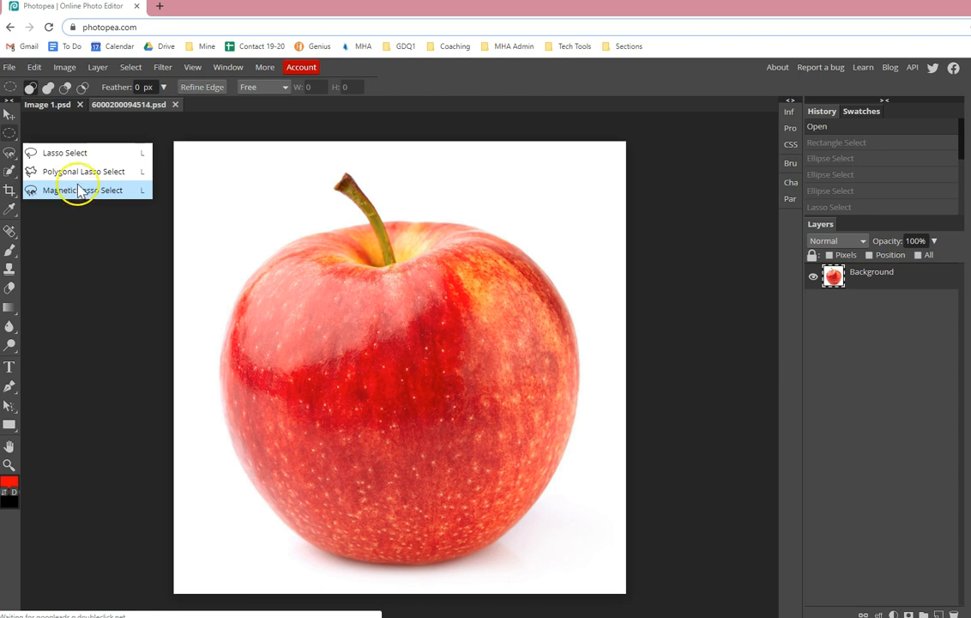
{"action": "left_click", "coordinate": [137, 308]}
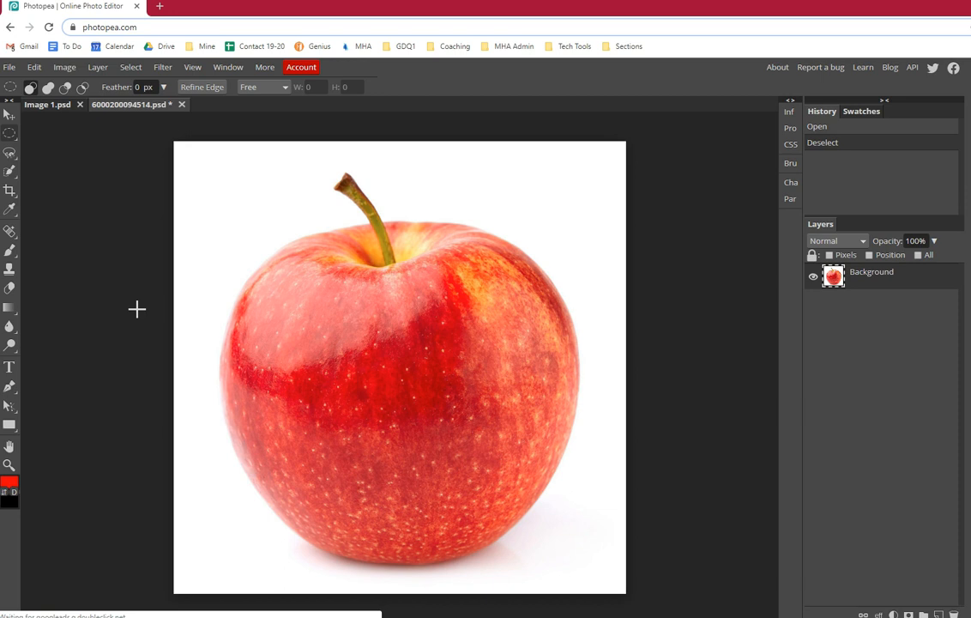
Select the entire apple image and deselect it, doing this twice.
{"action": "left_click", "coordinate": [103, 195]}
{"action": "key", "text": "ctrl+a"}
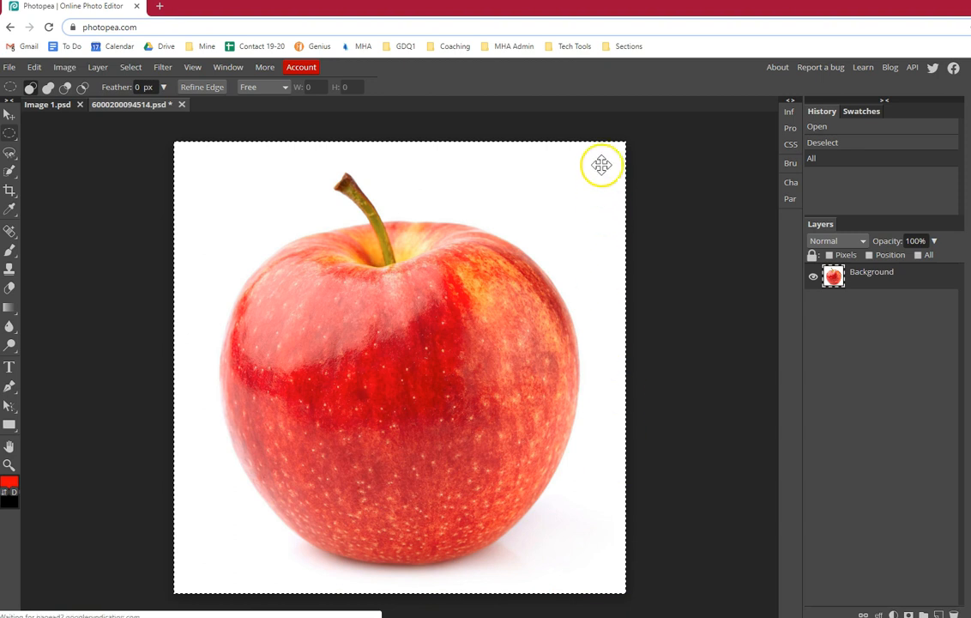
{"action": "left_click", "coordinate": [164, 157]}
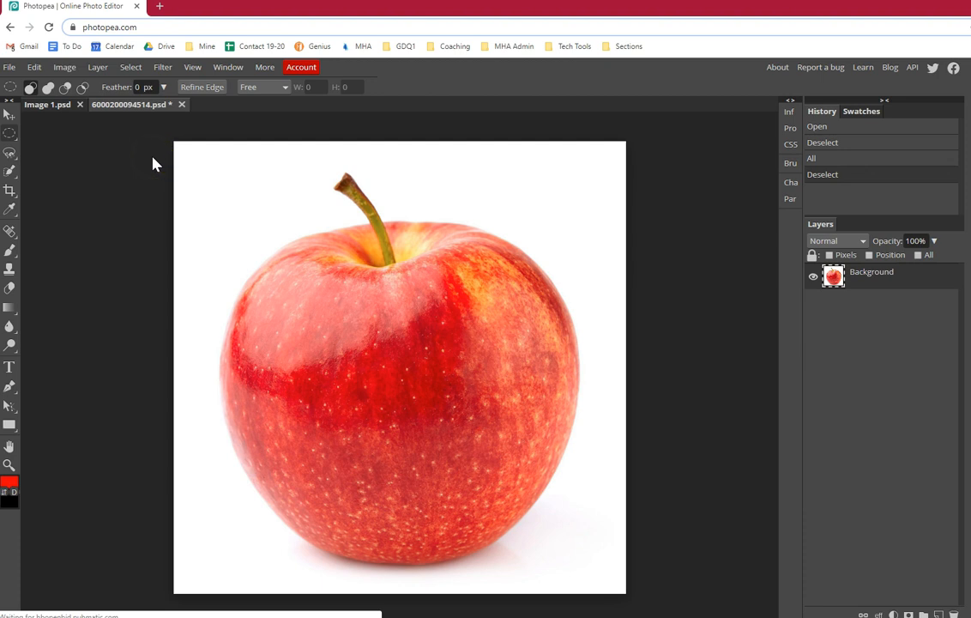
{"action": "left_click", "coordinate": [34, 69]}
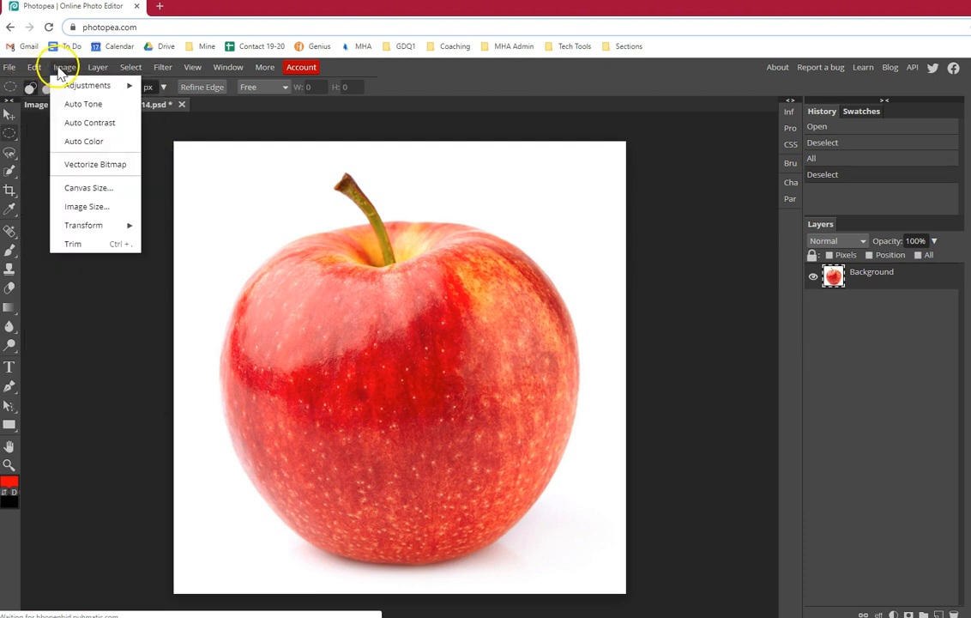
{"action": "mouse_move", "coordinate": [109, 69]}
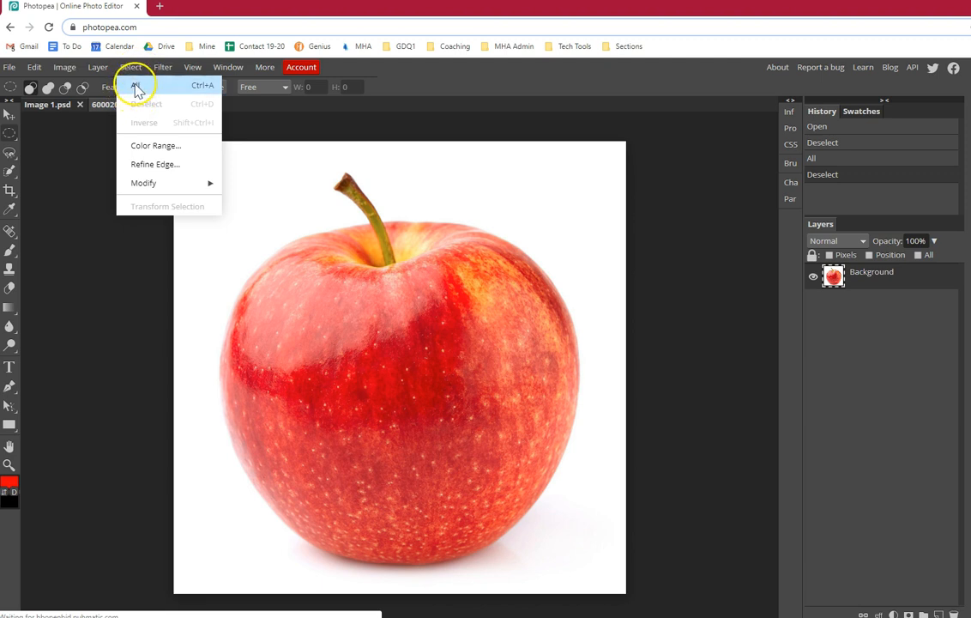
{"action": "left_click", "coordinate": [135, 86]}
{"action": "left_click", "coordinate": [131, 69]}
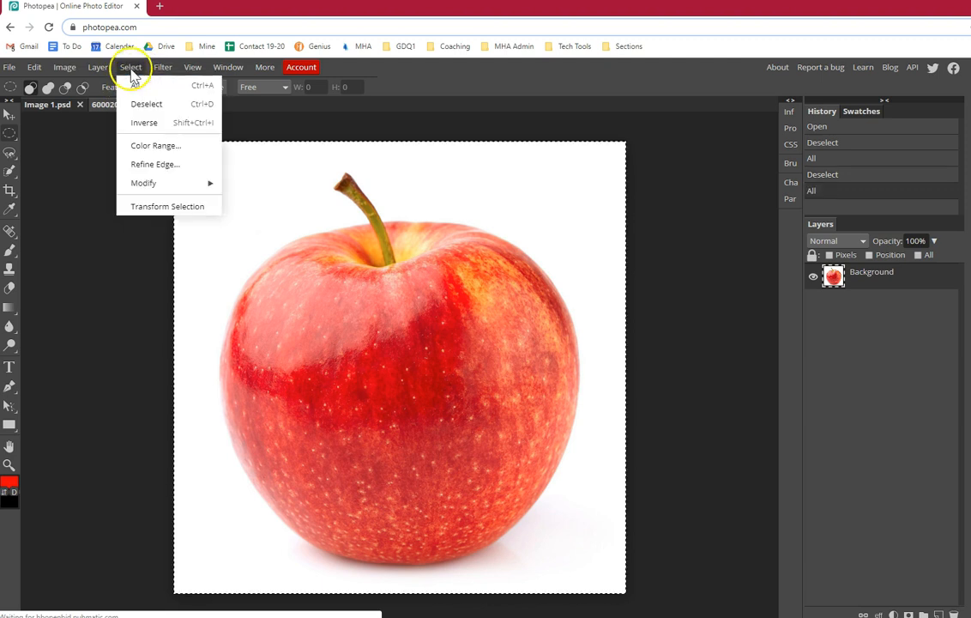
{"action": "left_click", "coordinate": [141, 104]}
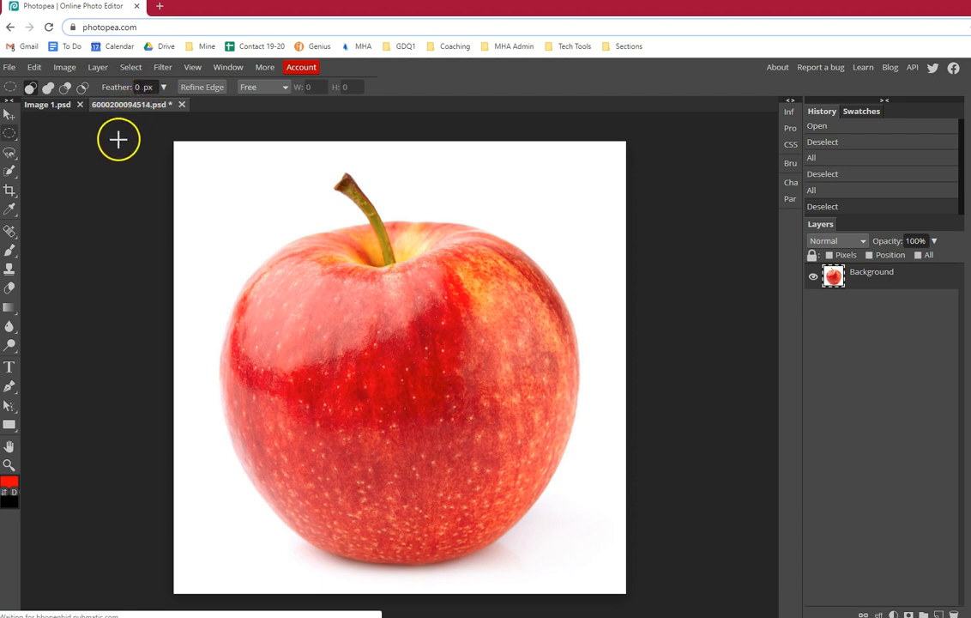
Clear a rectangular area of the white background in the image's upper-left corner using Rectangle Select.
{"action": "mouse_move", "coordinate": [8, 135]}
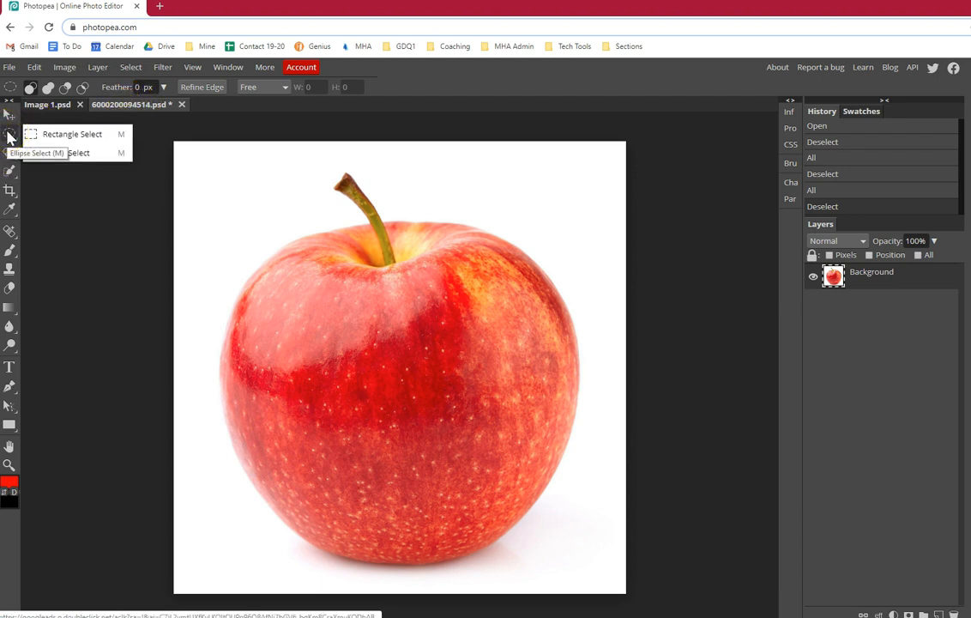
{"action": "left_click", "coordinate": [94, 135]}
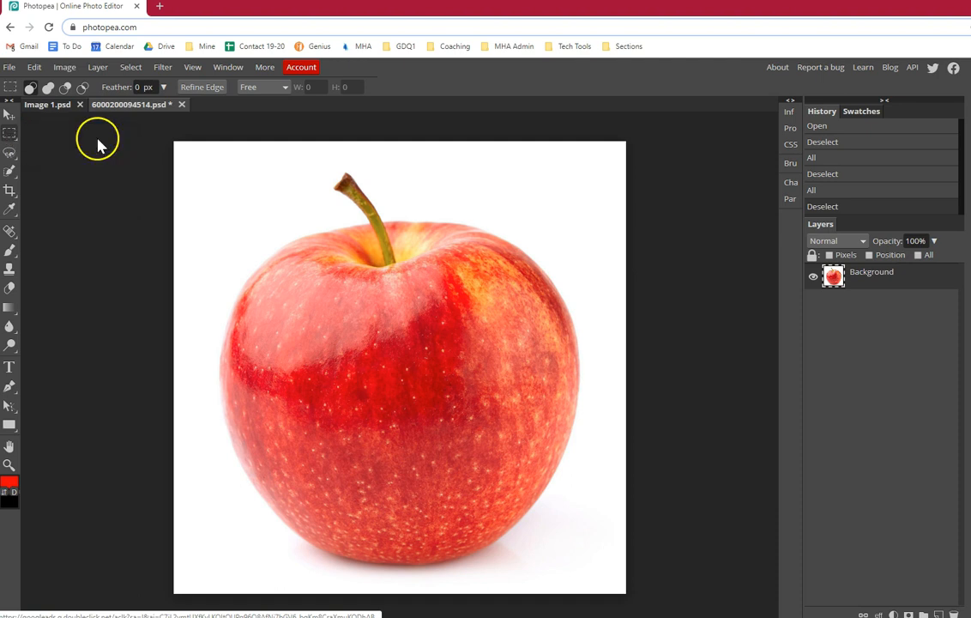
{"action": "left_click_drag", "start_coordinate": [181, 150], "coordinate": [299, 235]}
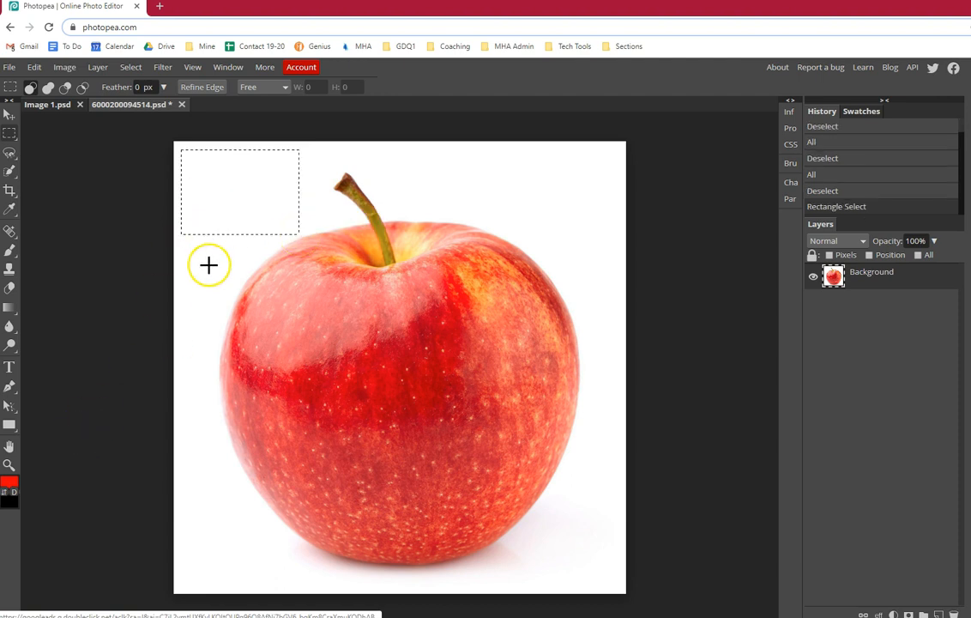
{"action": "key", "text": "Delete"}
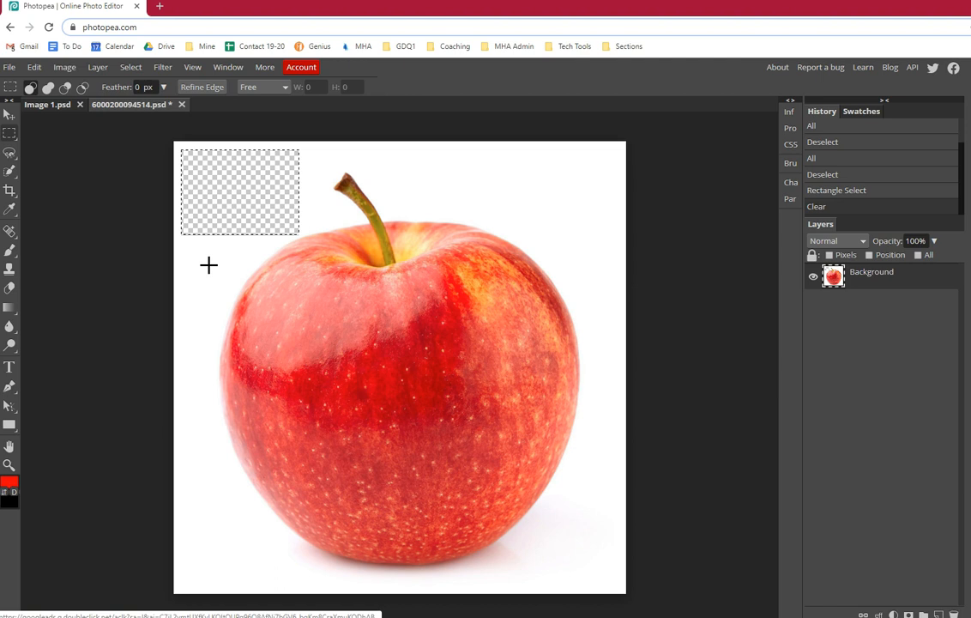
Clear a wide elliptical area of the white background above the apple's right side using Ellipse Select, and deselect.
{"action": "right_click", "coordinate": [10, 133]}
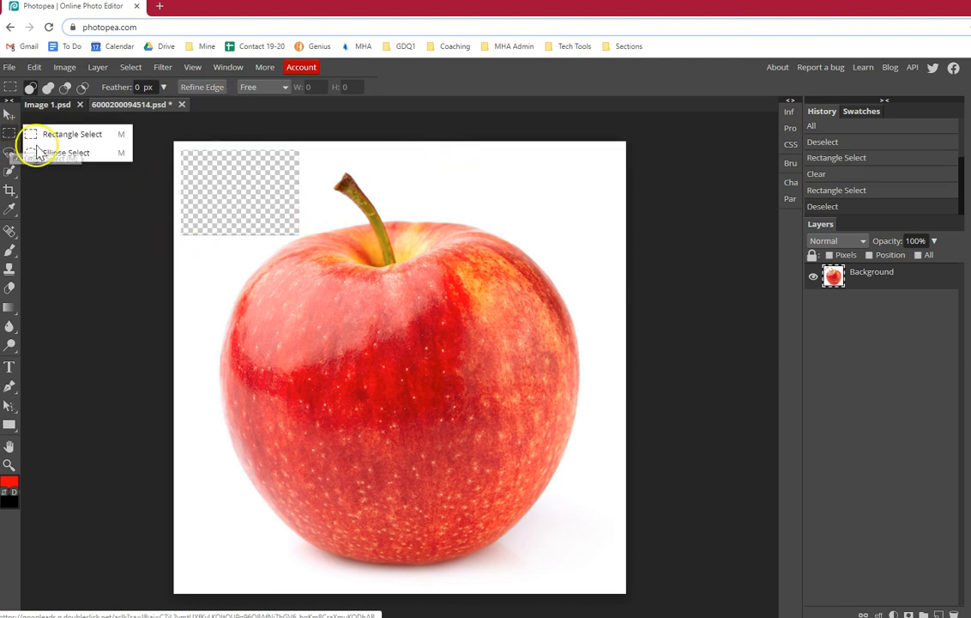
{"action": "left_click", "coordinate": [76, 151]}
{"action": "left_click_drag", "start_coordinate": [472, 168], "coordinate": [574, 280]}
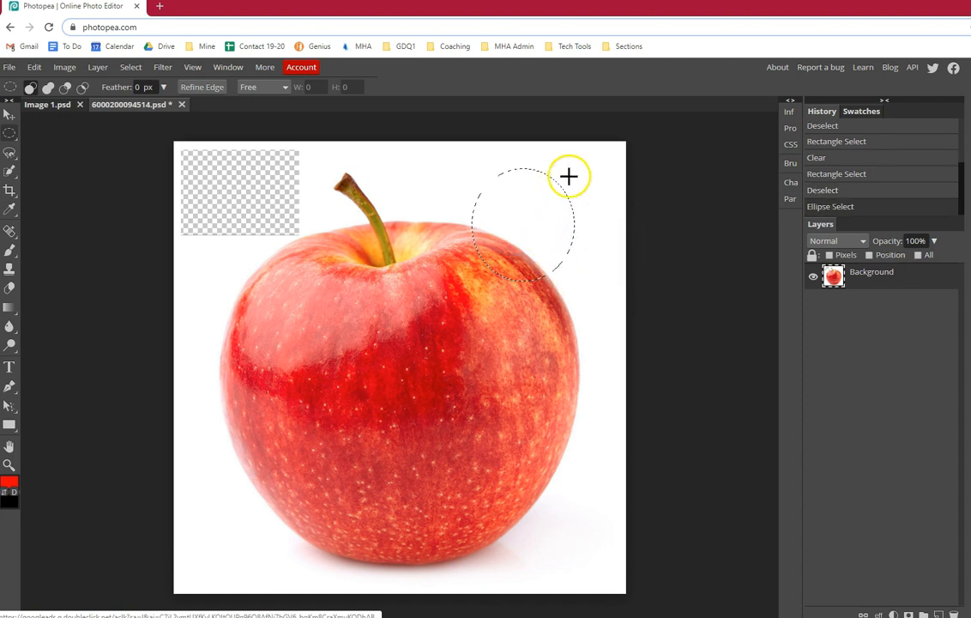
{"action": "left_click_drag", "start_coordinate": [565, 160], "coordinate": [641, 224]}
{"action": "left_click_drag", "start_coordinate": [486, 159], "coordinate": [600, 207]}
{"action": "key", "text": "Delete"}
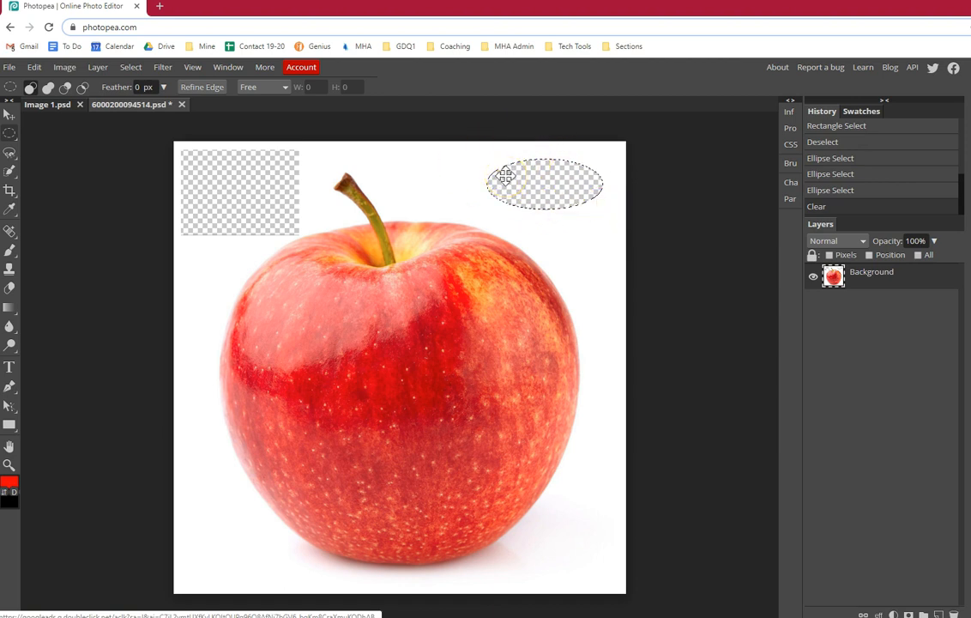
{"action": "key", "text": "ctrl+d"}
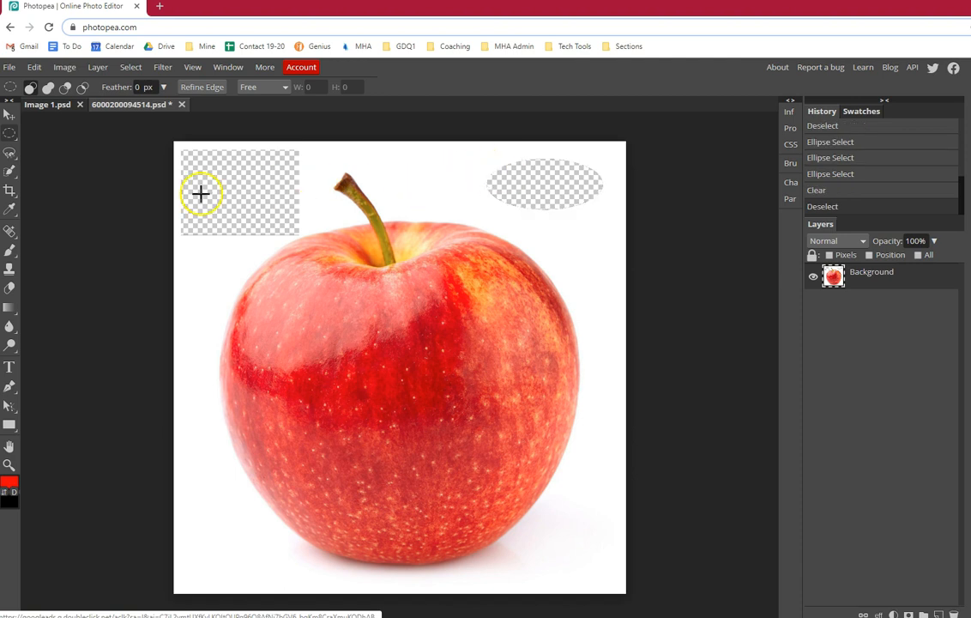
Lasso a freehand area around the image's upper-left corner, clear it and deselect.
{"action": "mouse_move", "coordinate": [11, 153]}
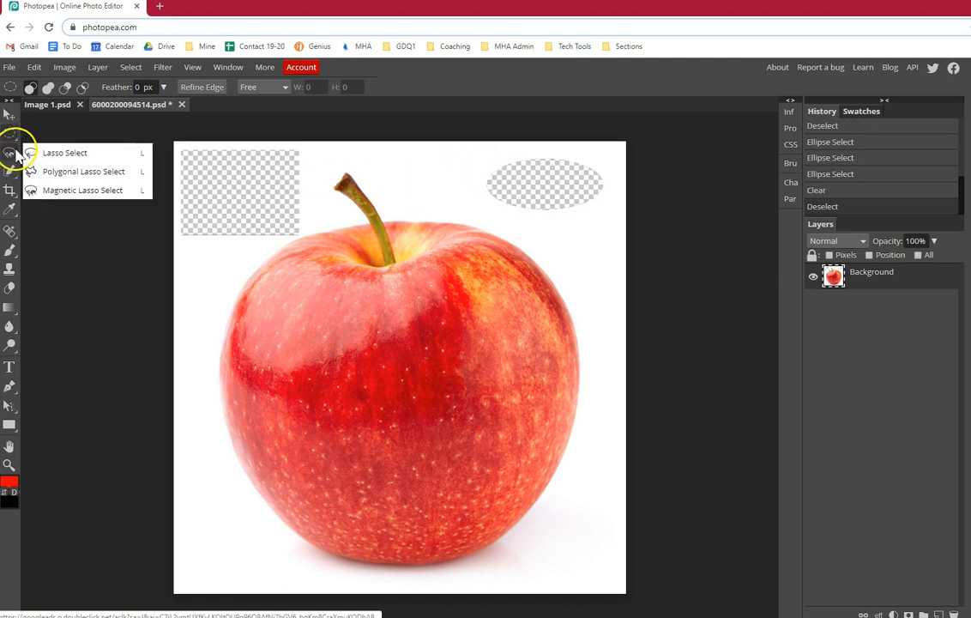
{"action": "left_click", "coordinate": [77, 156]}
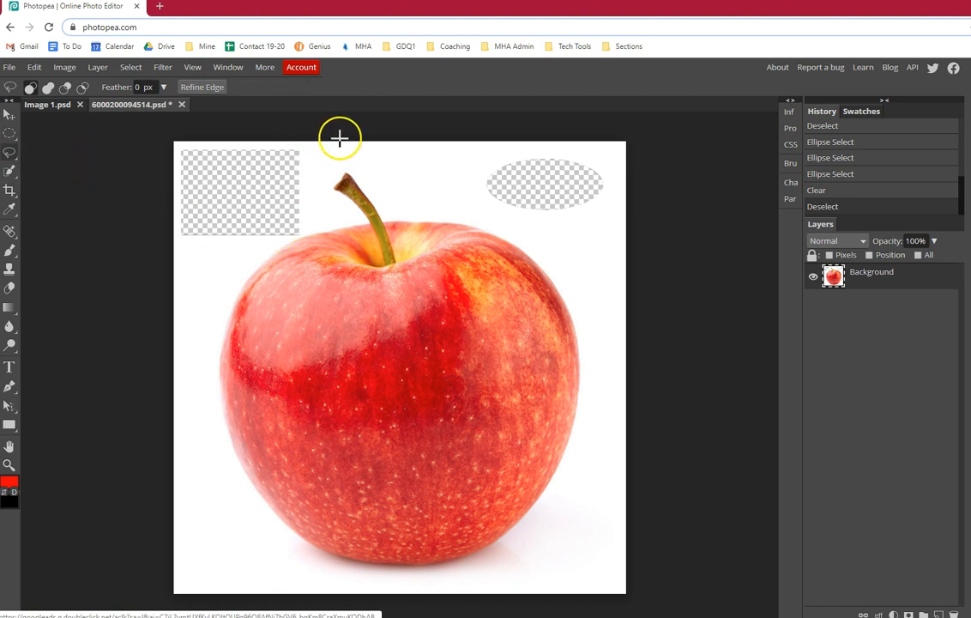
{"action": "mouse_move", "coordinate": [345, 141]}
{"action": "left_mouse_down"}
{"action": "mouse_move", "coordinate": [289, 201]}
{"action": "mouse_move", "coordinate": [246, 225]}
{"action": "mouse_move", "coordinate": [163, 259]}
{"action": "mouse_move", "coordinate": [129, 237]}
{"action": "mouse_move", "coordinate": [120, 190]}
{"action": "mouse_move", "coordinate": [130, 154]}
{"action": "mouse_move", "coordinate": [173, 131]}
{"action": "mouse_move", "coordinate": [365, 136]}
{"action": "mouse_move", "coordinate": [319, 156]}
{"action": "left_mouse_up"}
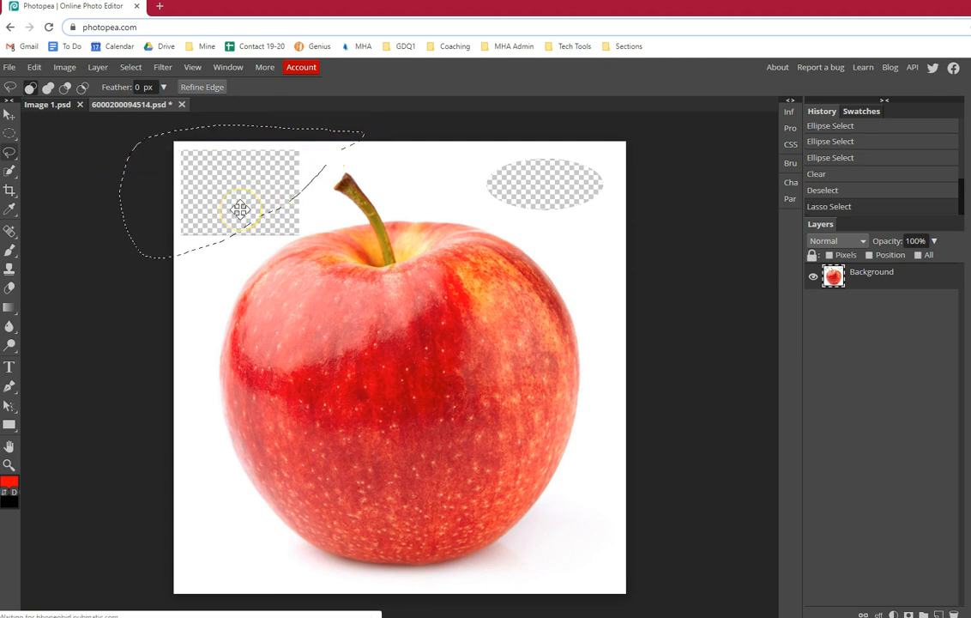
{"action": "key", "text": "Delete"}
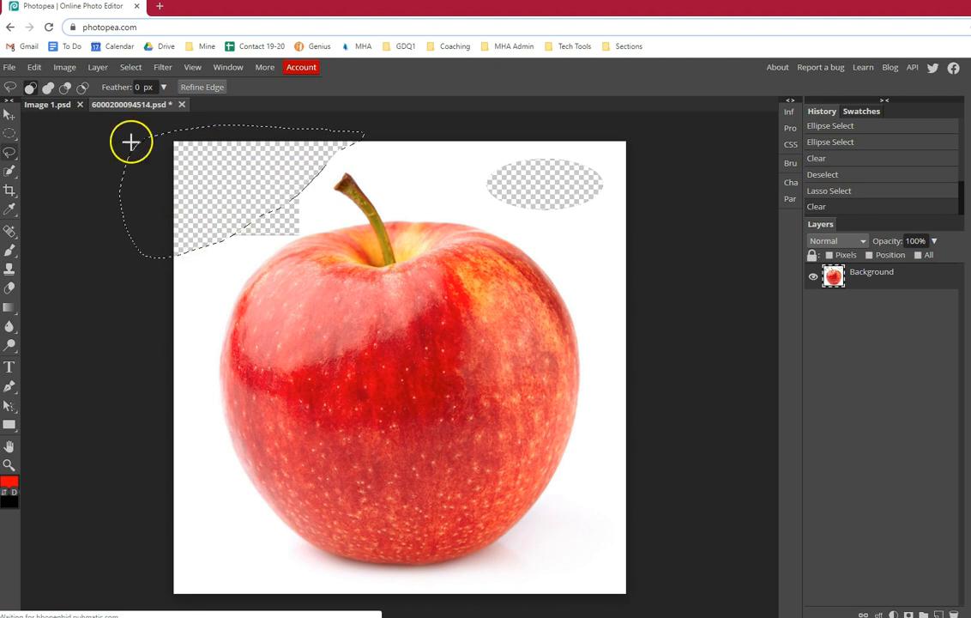
{"action": "key", "text": "ctrl+d"}
Outline the background above the apple with Polygonal Lasso Select, following the stem and the apple's top edge.
{"action": "right_click", "coordinate": [9, 153]}
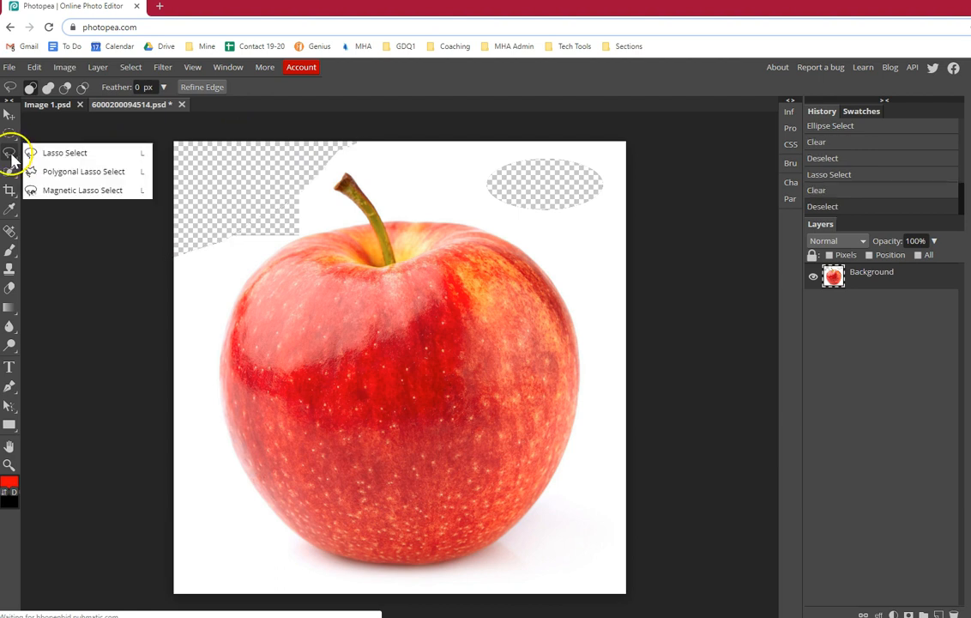
{"action": "left_click", "coordinate": [62, 177]}
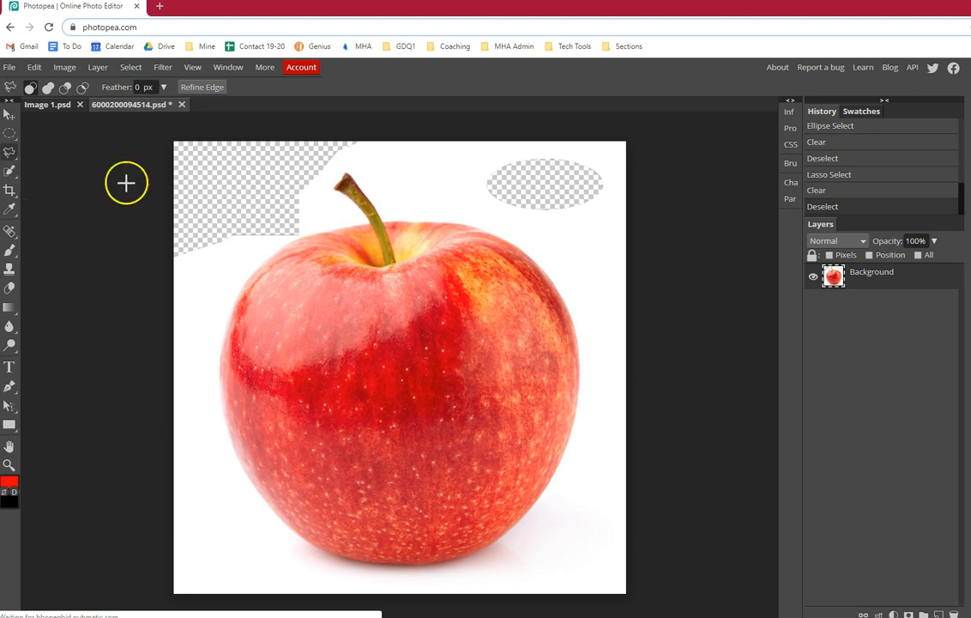
{"action": "left_click", "coordinate": [346, 170]}
{"action": "left_click", "coordinate": [447, 222]}
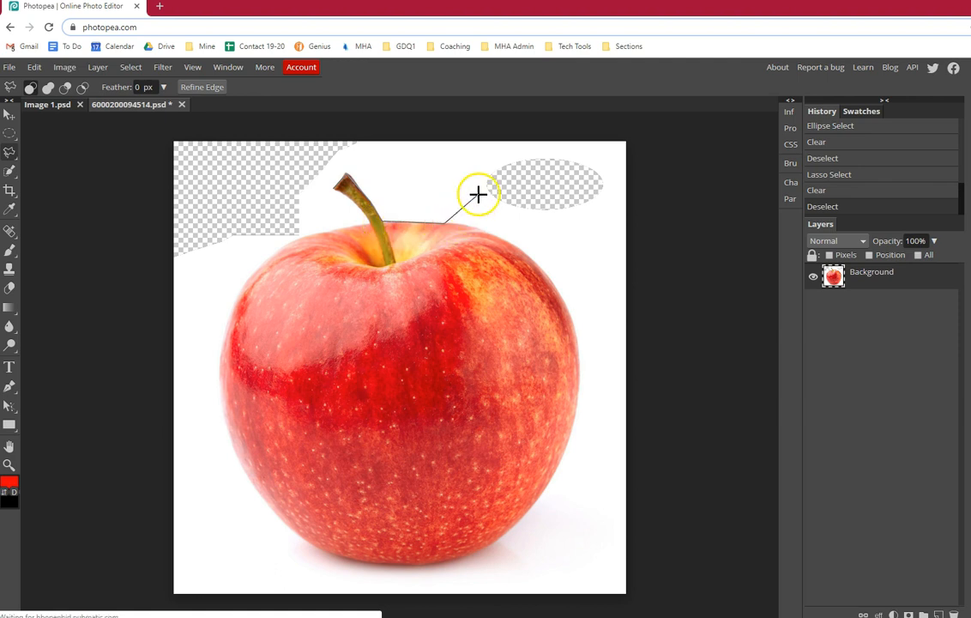
{"action": "left_click", "coordinate": [509, 157]}
{"action": "left_click", "coordinate": [488, 124]}
{"action": "left_click", "coordinate": [407, 123]}
{"action": "left_click", "coordinate": [322, 132]}
{"action": "left_click", "coordinate": [275, 150]}
{"action": "left_click", "coordinate": [289, 183]}
{"action": "left_click", "coordinate": [317, 205]}
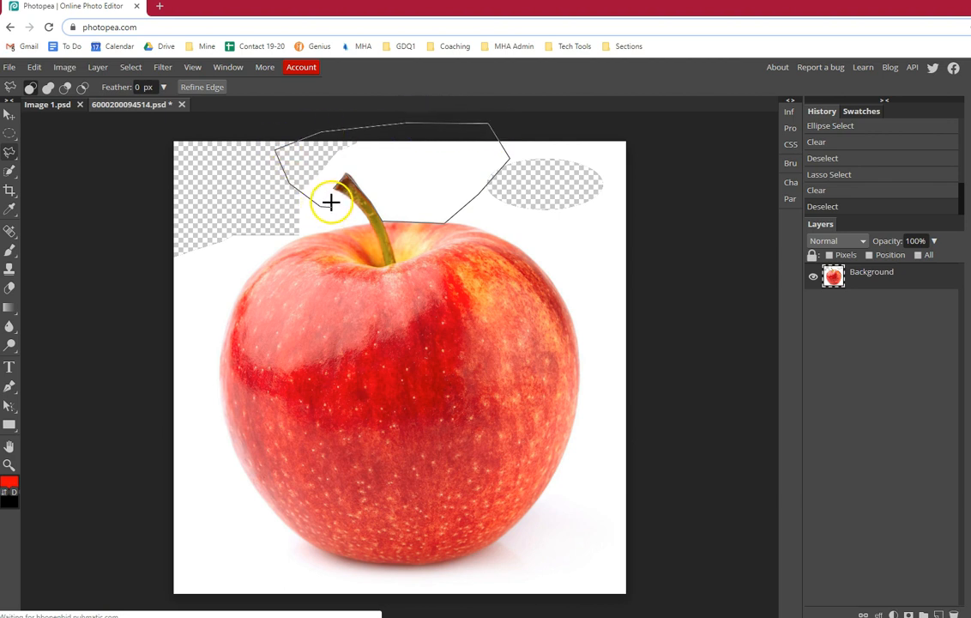
{"action": "double_click", "coordinate": [333, 187]}
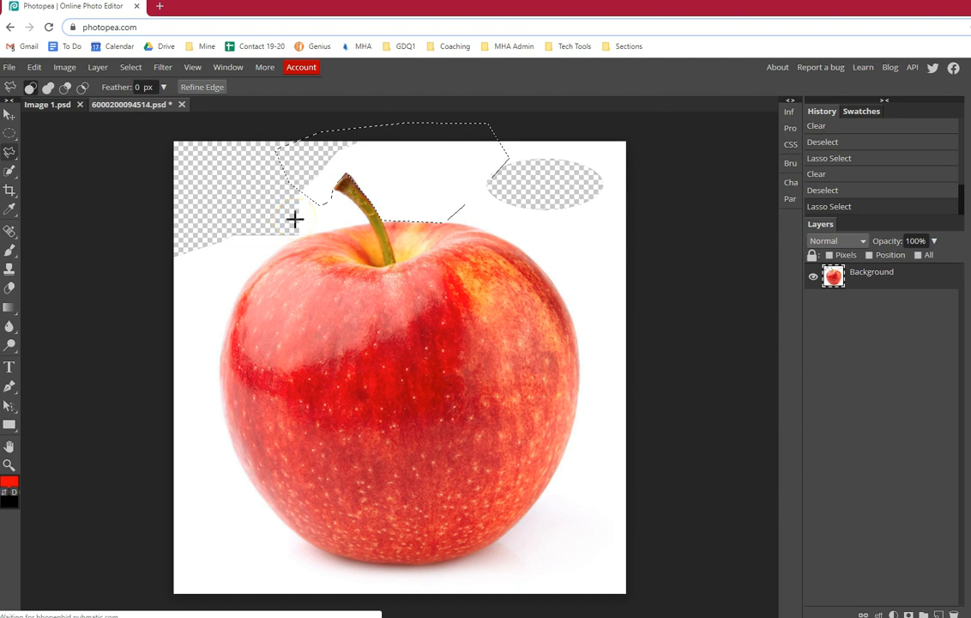
Paint red scribbles with the Brush Tool inside the polygonal selection above the apple.
{"action": "right_click", "coordinate": [11, 253]}
{"action": "right_click", "coordinate": [12, 230]}
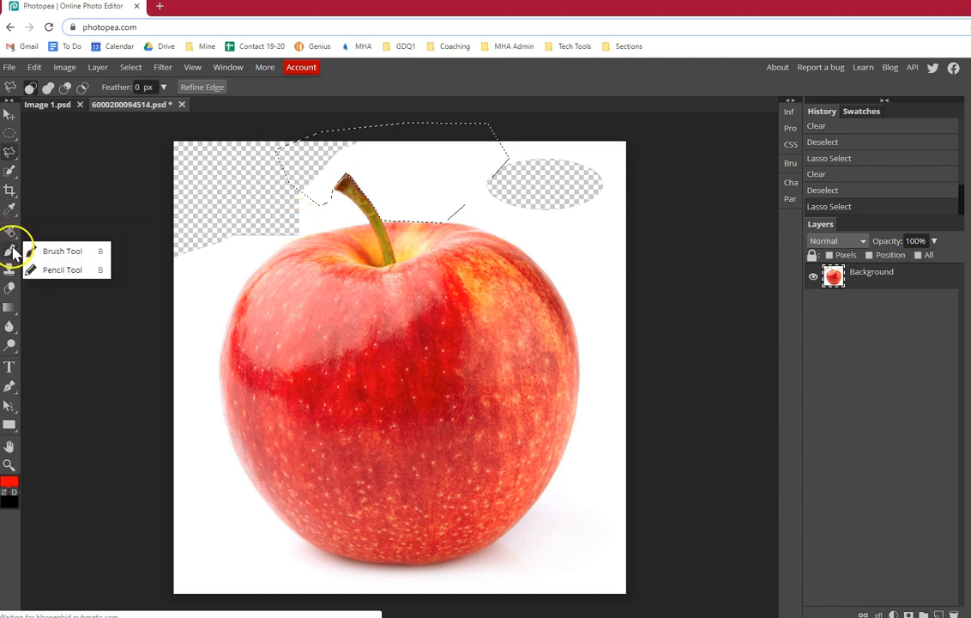
{"action": "right_click", "coordinate": [10, 253]}
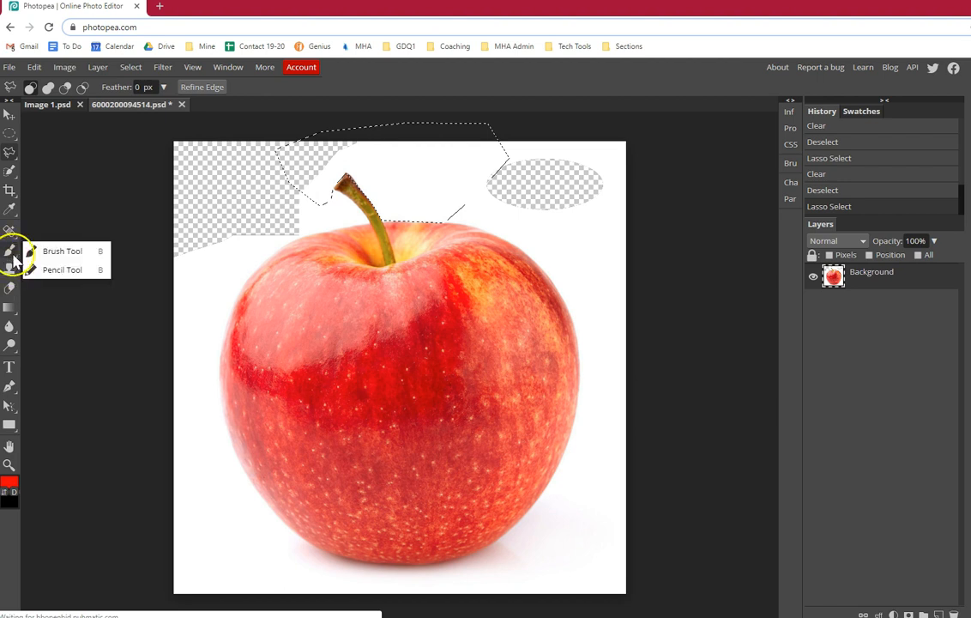
{"action": "left_click", "coordinate": [41, 255]}
{"action": "mouse_move", "coordinate": [362, 157]}
{"action": "left_mouse_down"}
{"action": "mouse_move", "coordinate": [450, 207]}
{"action": "mouse_move", "coordinate": [487, 195]}
{"action": "mouse_move", "coordinate": [358, 124]}
{"action": "mouse_move", "coordinate": [314, 137]}
{"action": "mouse_move", "coordinate": [393, 141]}
{"action": "mouse_move", "coordinate": [370, 175]}
{"action": "mouse_move", "coordinate": [459, 158]}
{"action": "mouse_move", "coordinate": [464, 199]}
{"action": "mouse_move", "coordinate": [479, 147]}
{"action": "mouse_move", "coordinate": [485, 160]}
{"action": "mouse_move", "coordinate": [501, 151]}
{"action": "mouse_move", "coordinate": [512, 181]}
{"action": "mouse_move", "coordinate": [475, 161]}
{"action": "mouse_move", "coordinate": [398, 163]}
{"action": "mouse_move", "coordinate": [310, 234]}
{"action": "mouse_move", "coordinate": [213, 237]}
{"action": "left_mouse_up"}
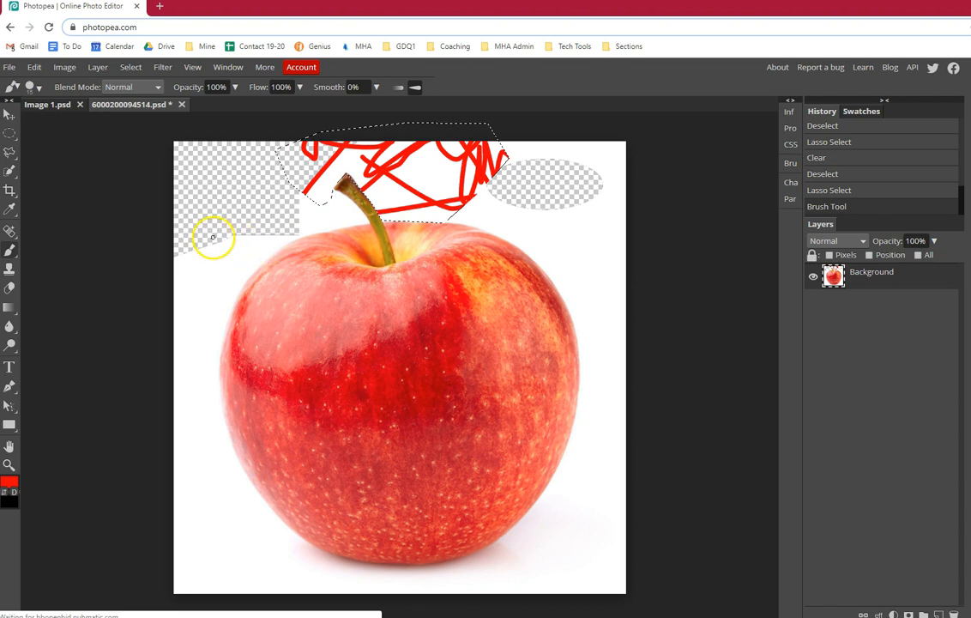
Clear the contents of the polygonal selection above the apple and deselect.
{"action": "key", "text": "Delete"}
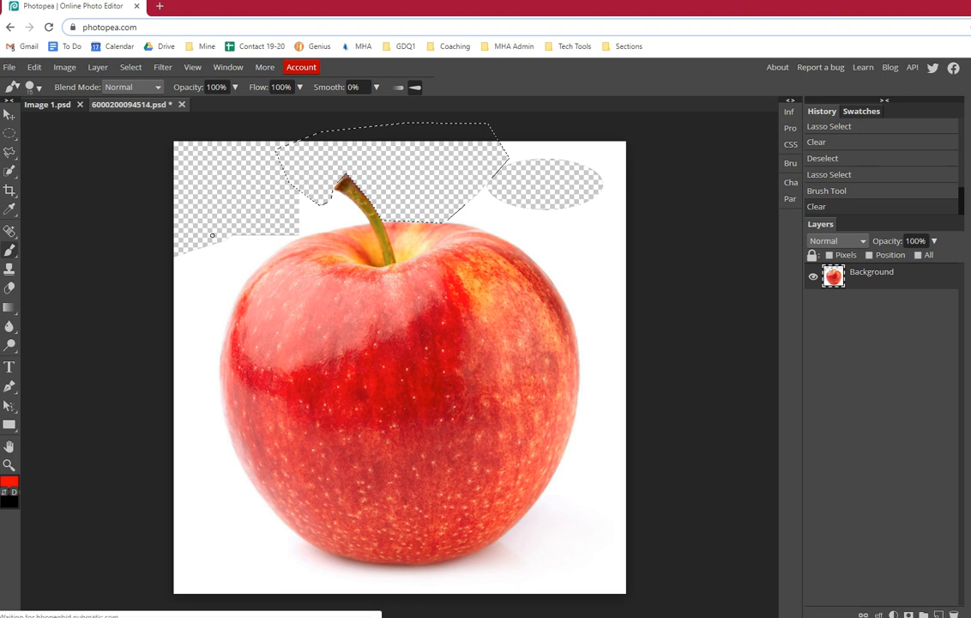
{"action": "key", "text": "ctrl+d"}
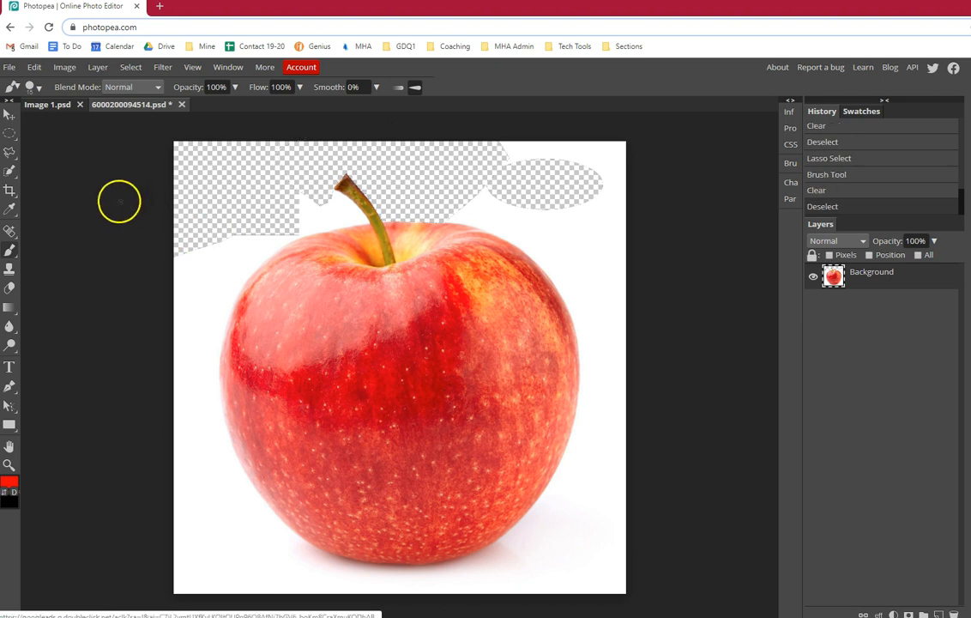
Outline part of the background along the apple's right edge with Magnetic Lasso Select, clear it and deselect.
{"action": "mouse_move", "coordinate": [10, 174]}
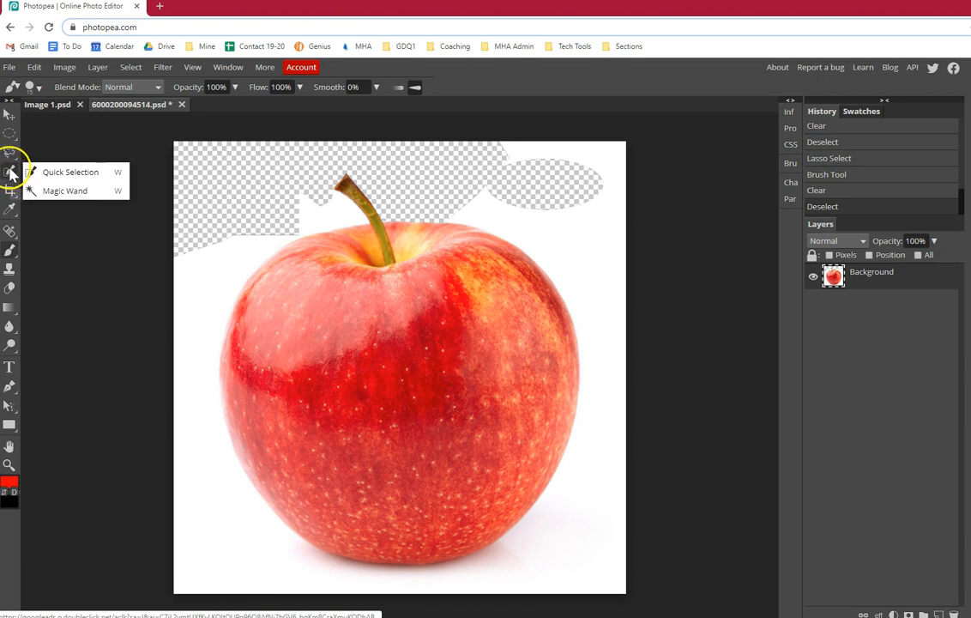
{"action": "mouse_move", "coordinate": [11, 153]}
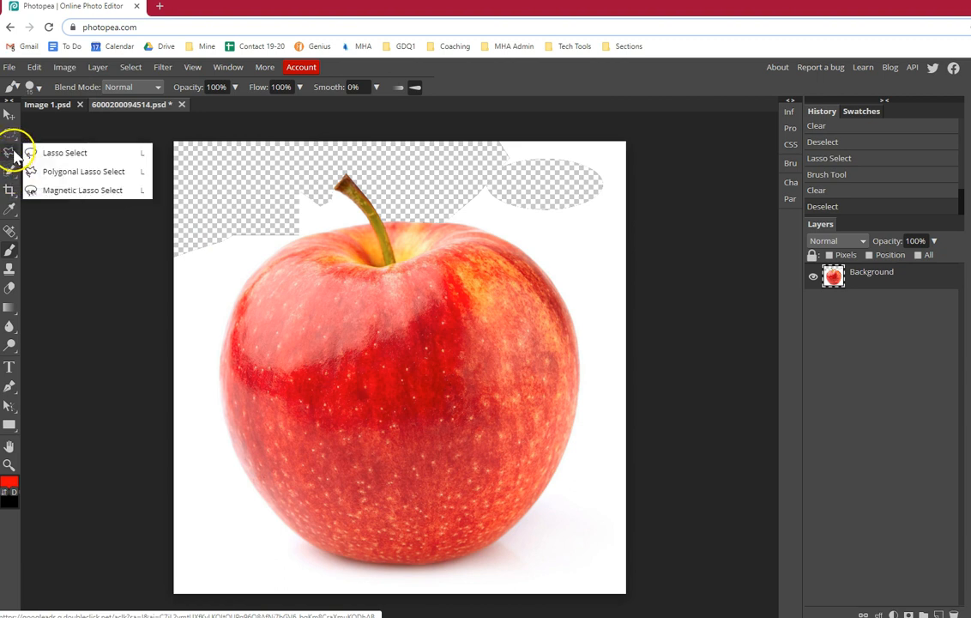
{"action": "left_click", "coordinate": [70, 190]}
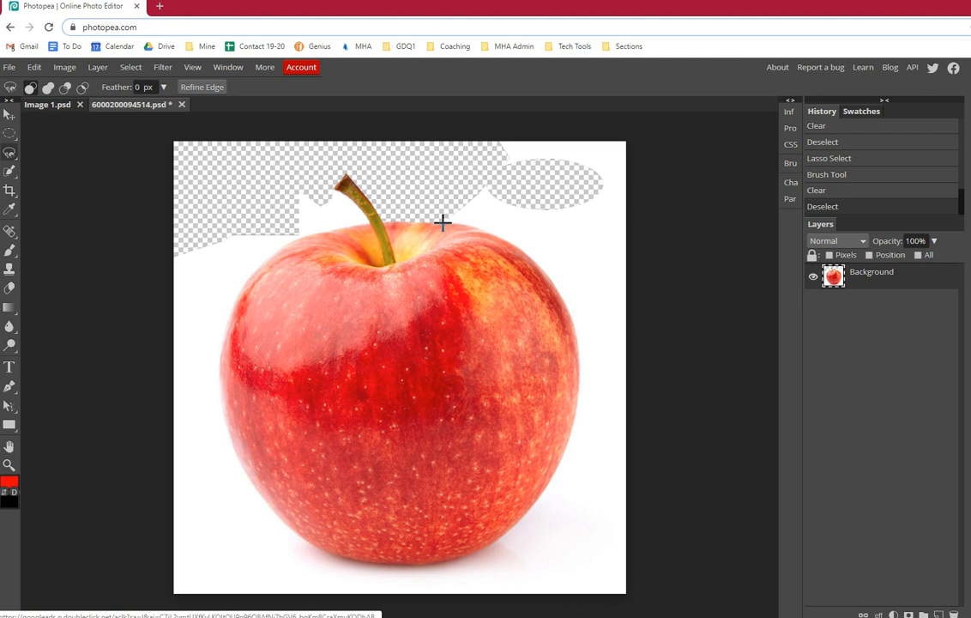
{"action": "mouse_move", "coordinate": [454, 224]}
{"action": "left_mouse_down"}
{"action": "mouse_move", "coordinate": [524, 247]}
{"action": "mouse_move", "coordinate": [565, 298]}
{"action": "left_mouse_up"}
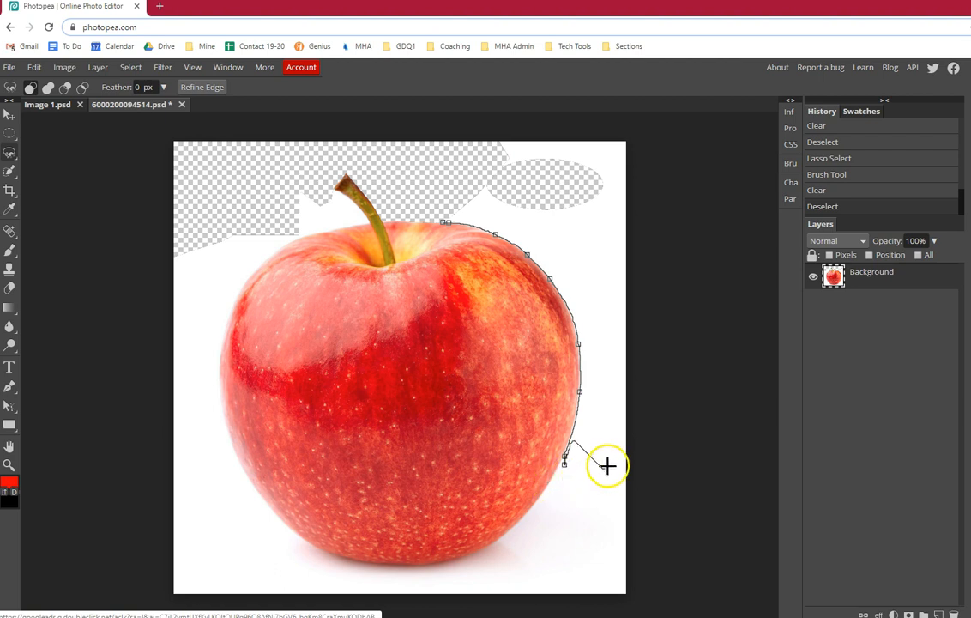
{"action": "left_click", "coordinate": [620, 437]}
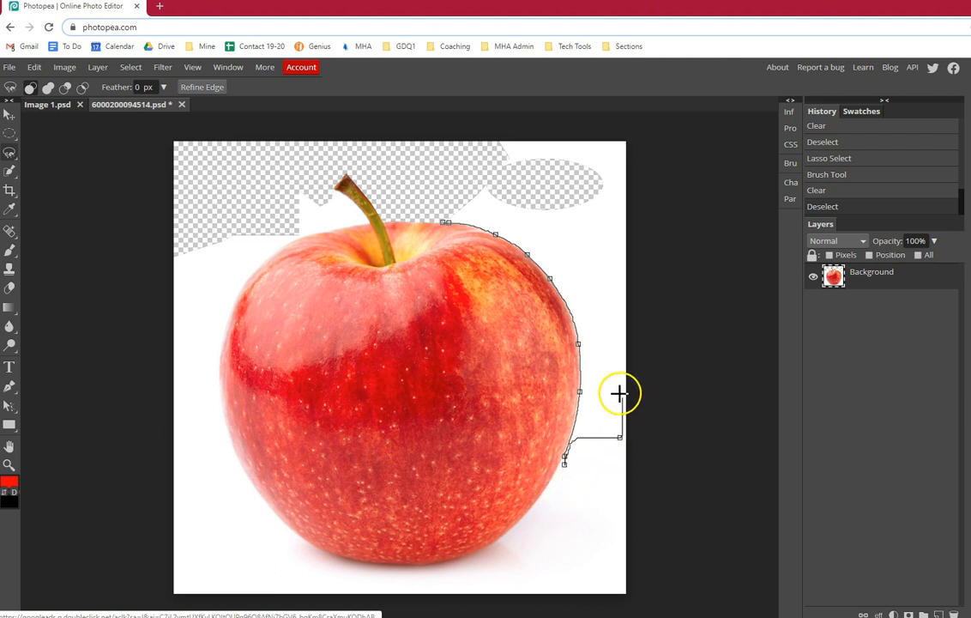
{"action": "left_click", "coordinate": [605, 322]}
{"action": "left_click", "coordinate": [584, 241]}
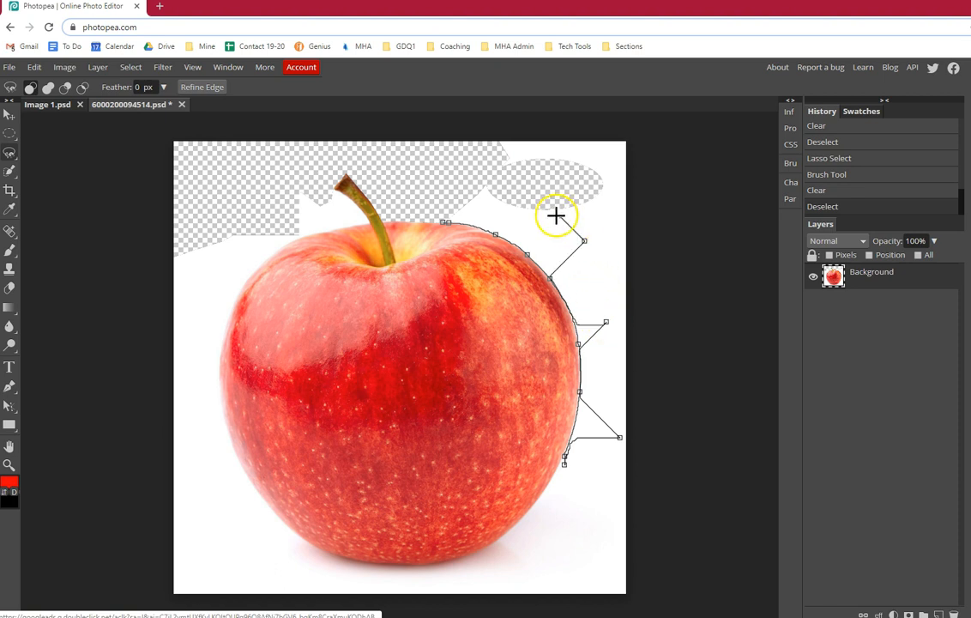
{"action": "left_click", "coordinate": [442, 222]}
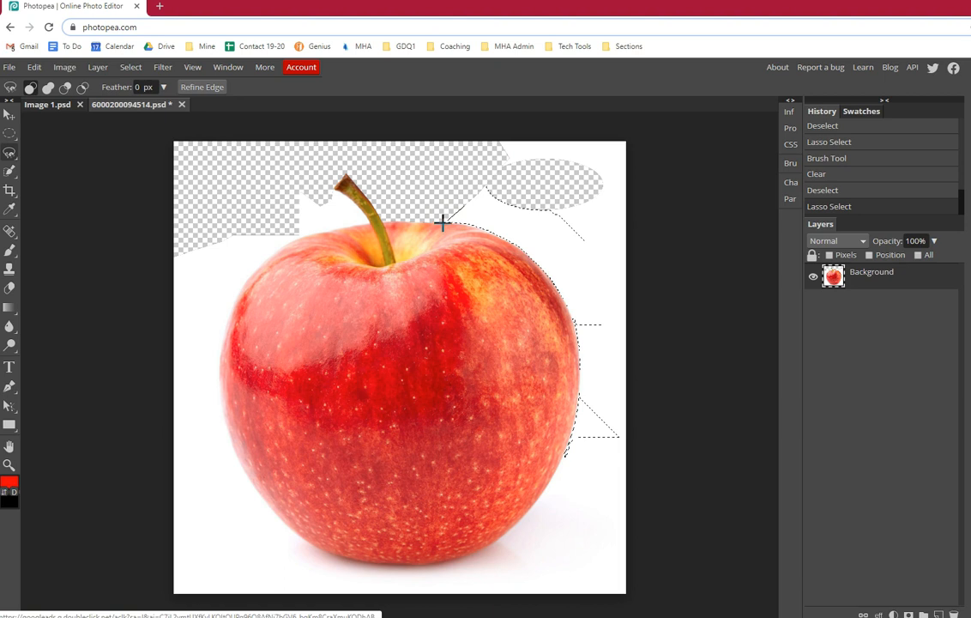
{"action": "key", "text": "Delete"}
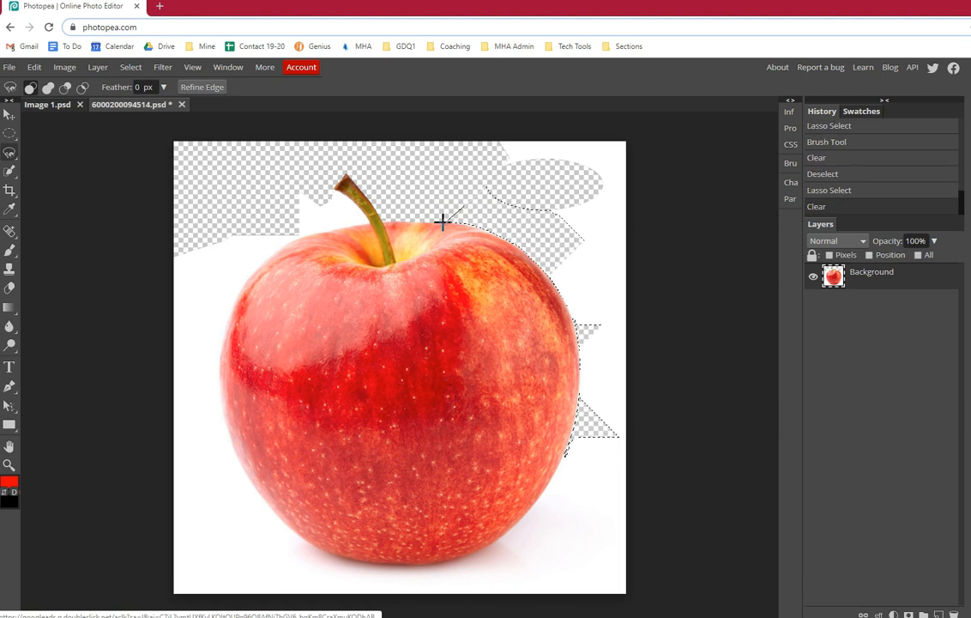
{"action": "key", "text": "ctrl+d"}
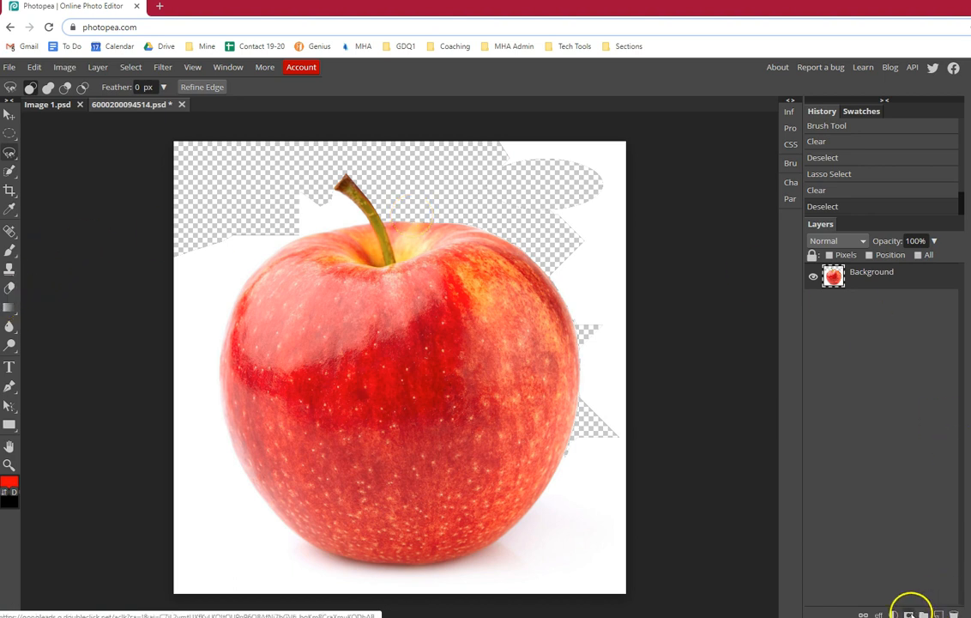
Add a new layer beneath the Background layer and fill it with red using the Paint Bucket Tool.
{"action": "right_click", "coordinate": [10, 306]}
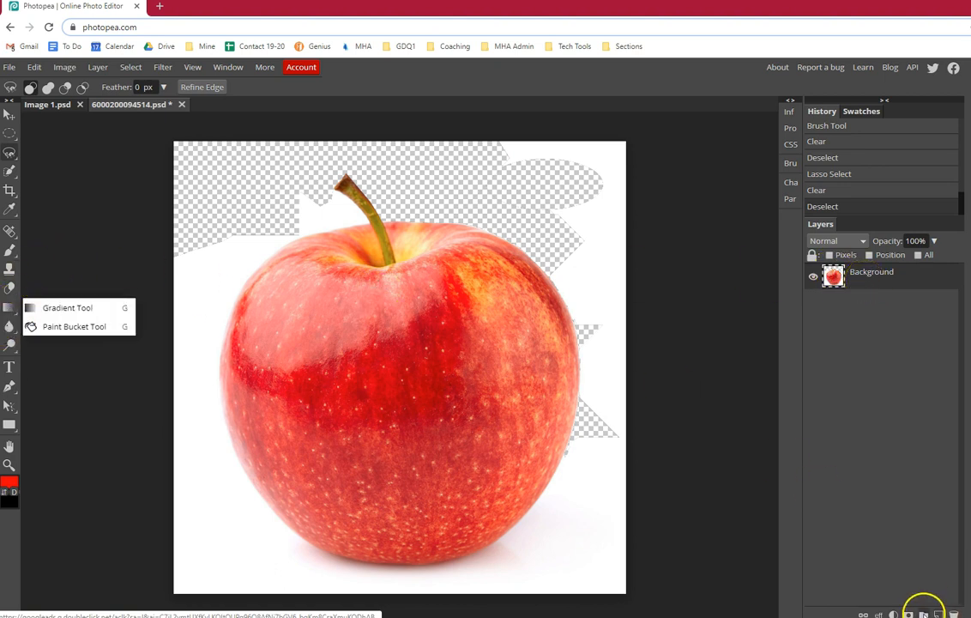
{"action": "left_click", "coordinate": [938, 614]}
{"action": "left_click_drag", "start_coordinate": [878, 275], "coordinate": [874, 312]}
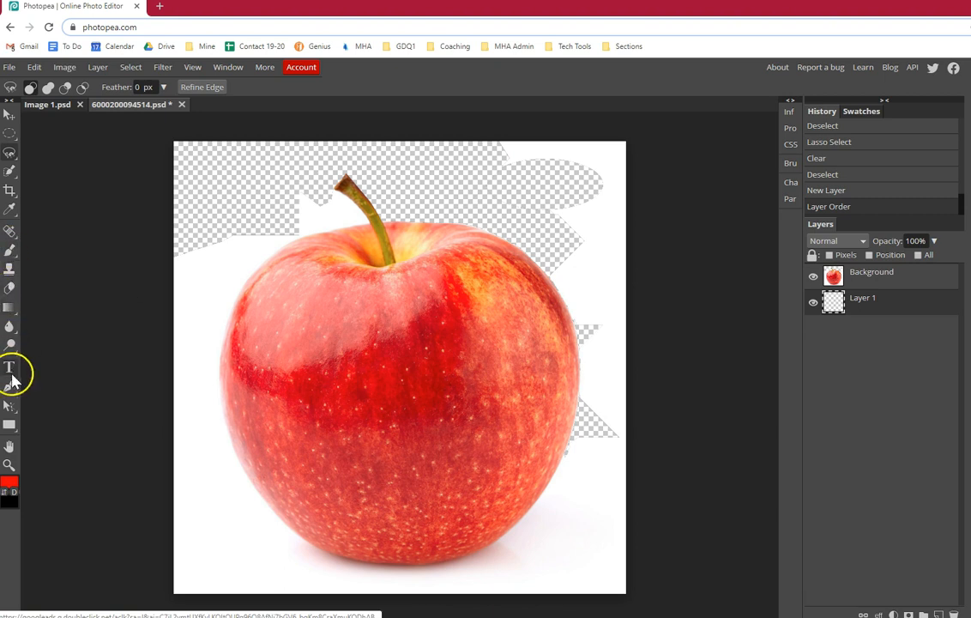
{"action": "mouse_move", "coordinate": [10, 307]}
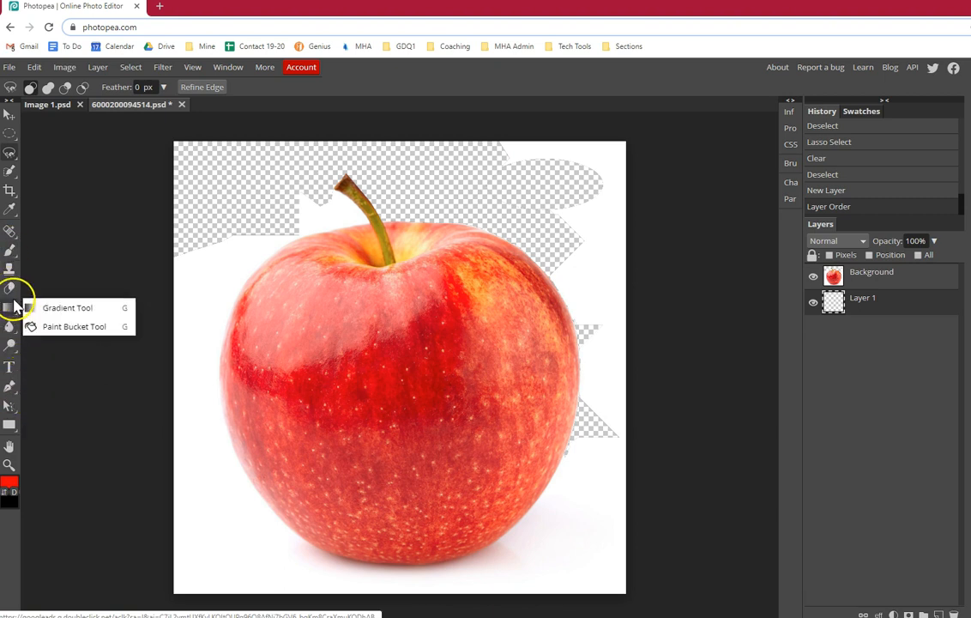
{"action": "left_click", "coordinate": [74, 326]}
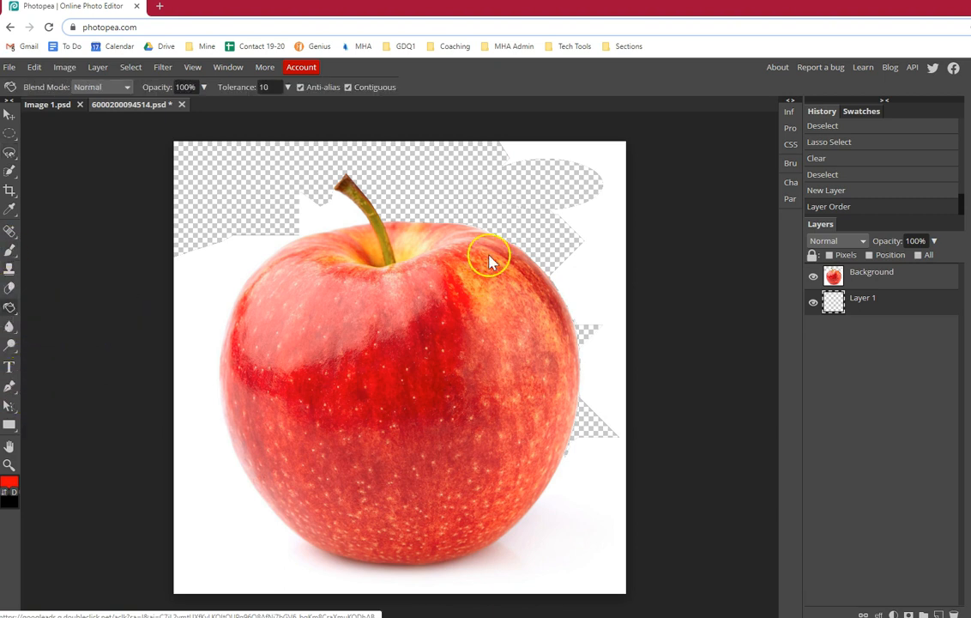
{"action": "left_click", "coordinate": [230, 285]}
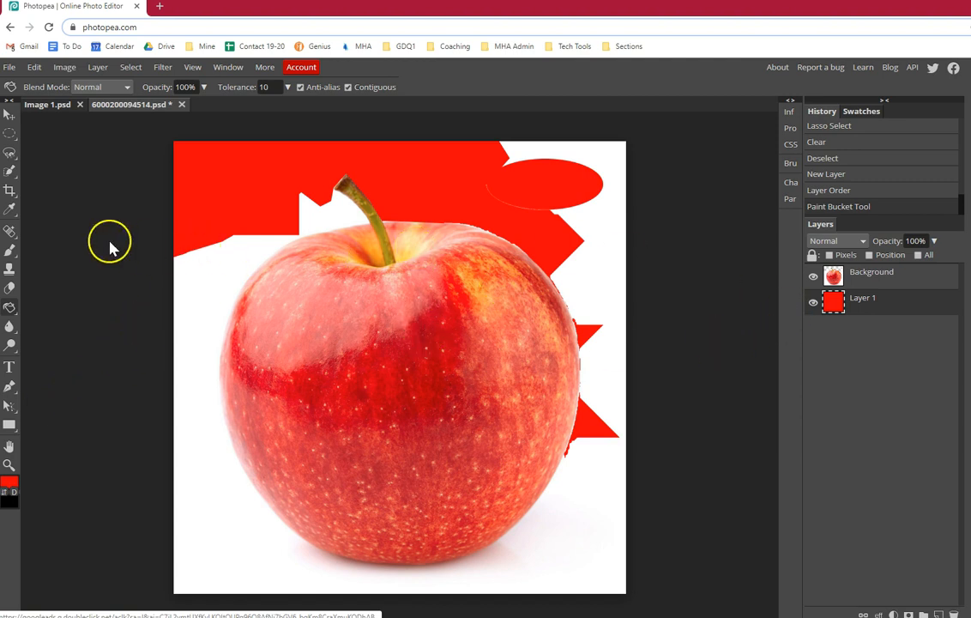
Outline the white patch between the stem's left side and the apple's top edge with Polygonal Lasso Select.
{"action": "left_click", "coordinate": [10, 132]}
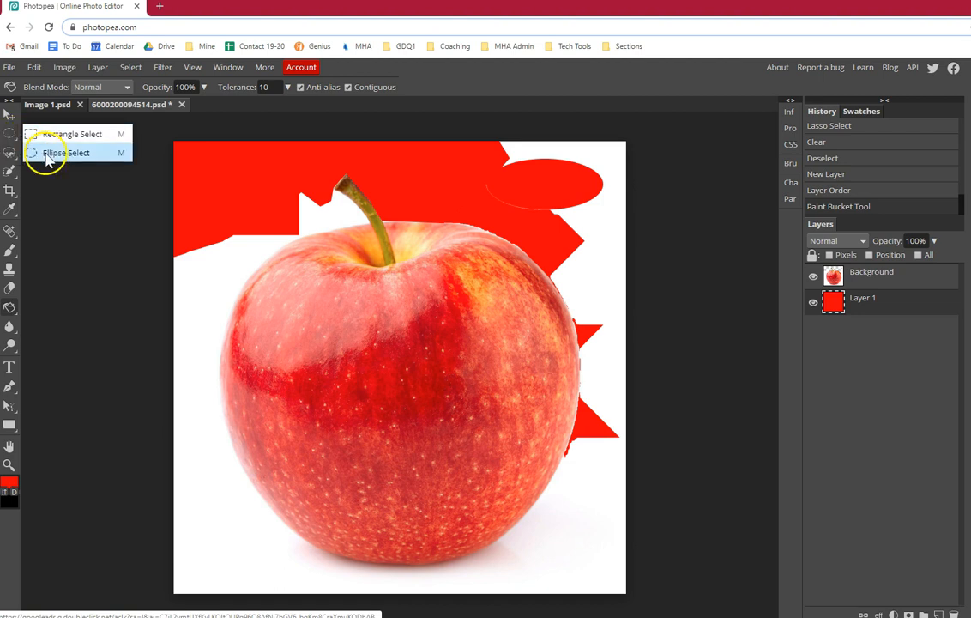
{"action": "left_click", "coordinate": [48, 154]}
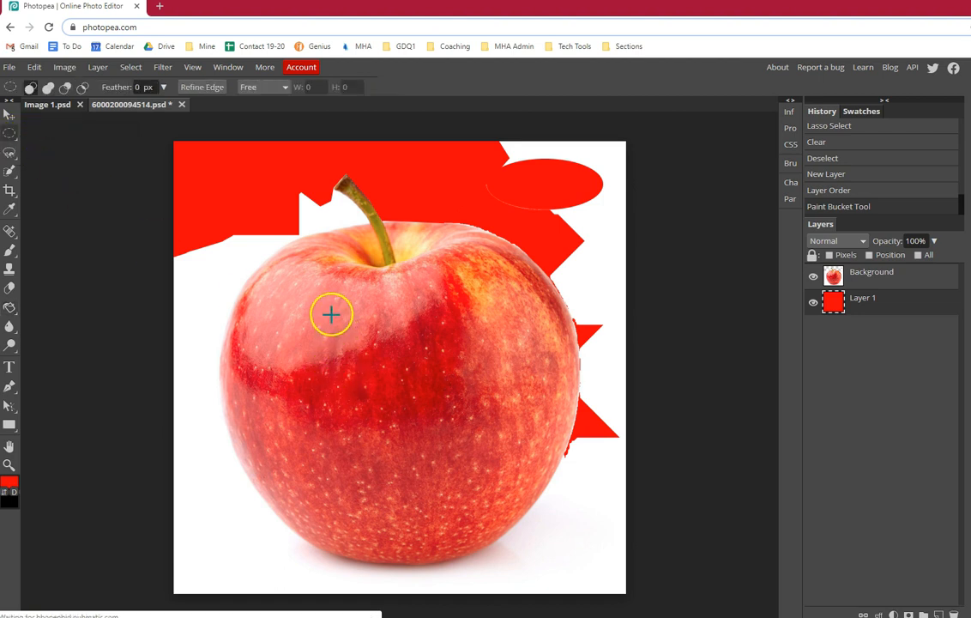
{"action": "mouse_move", "coordinate": [12, 147]}
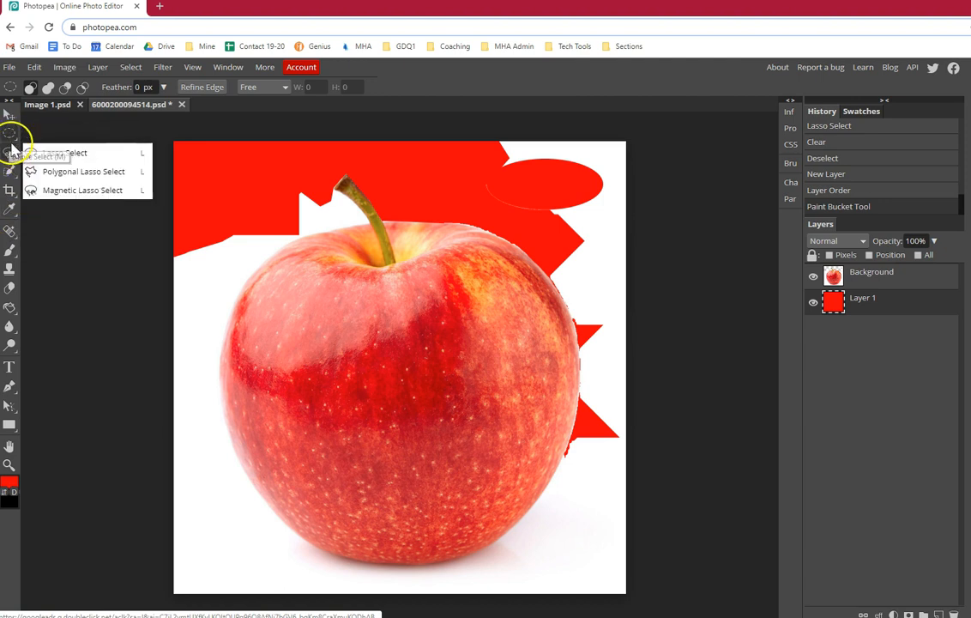
{"action": "left_click", "coordinate": [56, 171]}
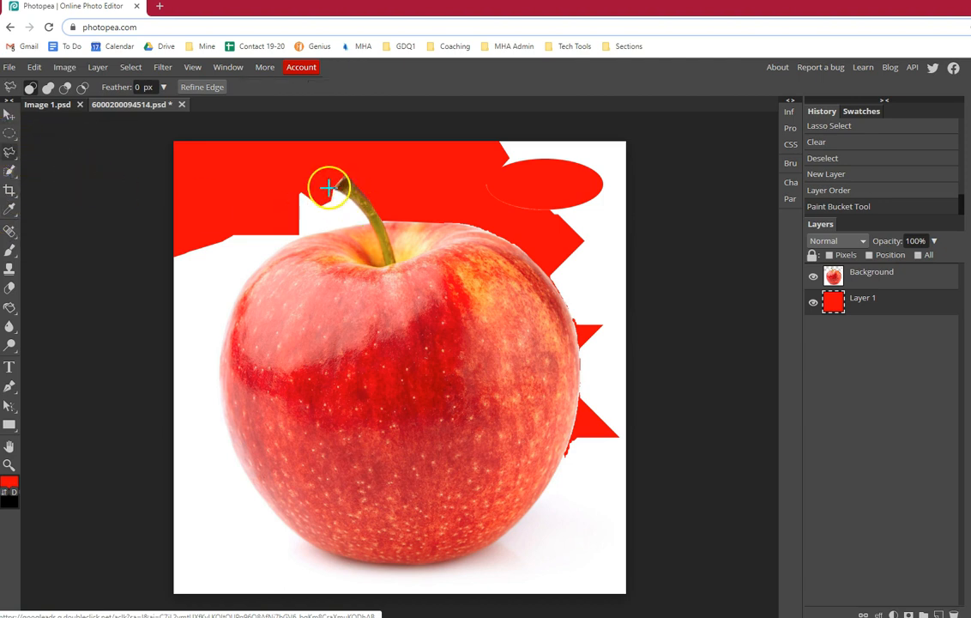
{"action": "left_click", "coordinate": [366, 222]}
{"action": "double_click", "coordinate": [333, 190]}
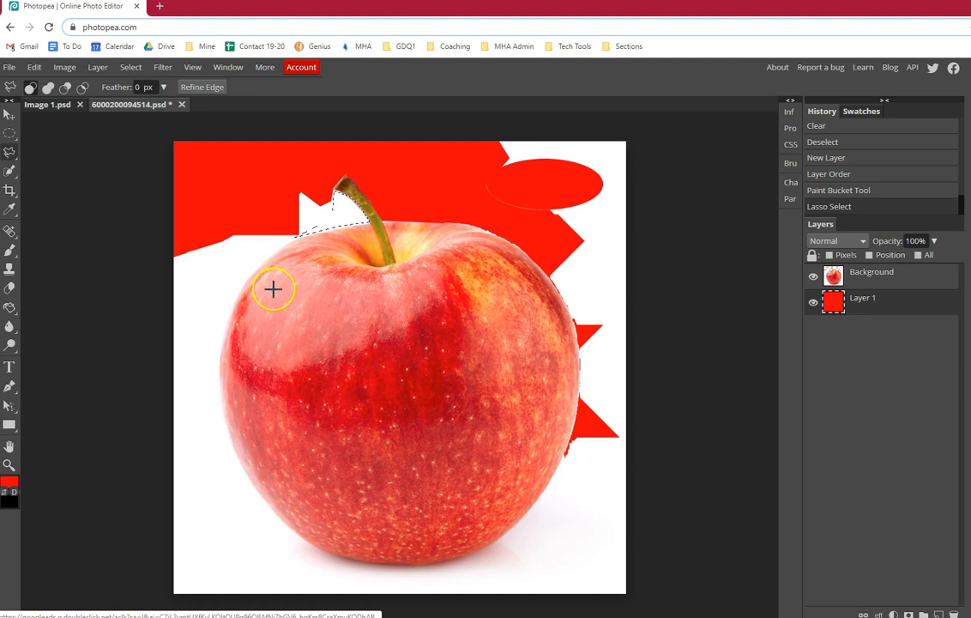
Try clearing the selected patch on Layer 1, inspect it with the Background layer temporarily hidden, and undo the clear.
{"action": "key", "text": "Delete"}
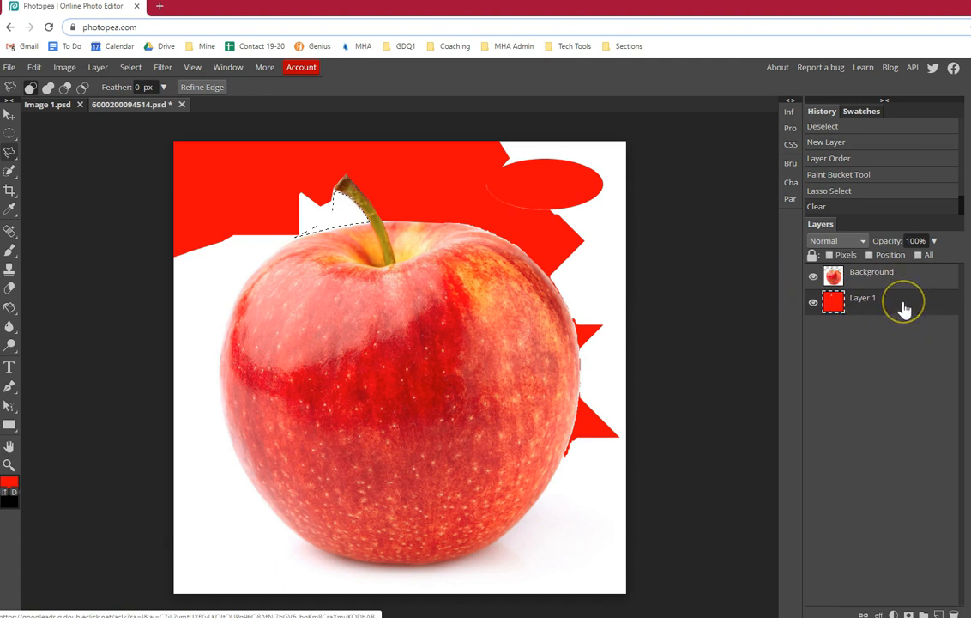
{"action": "left_click", "coordinate": [813, 277]}
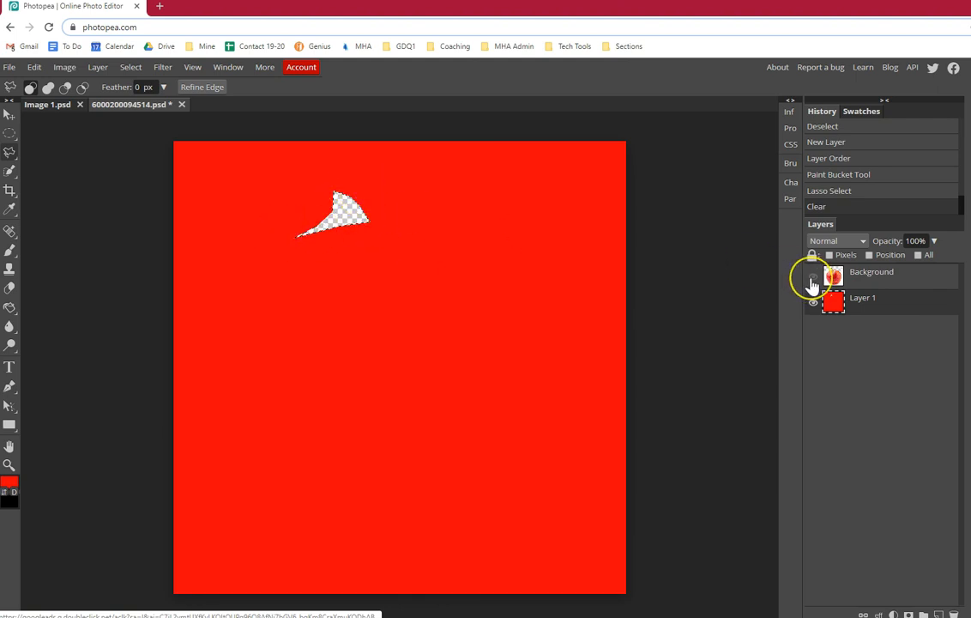
{"action": "left_click", "coordinate": [813, 279]}
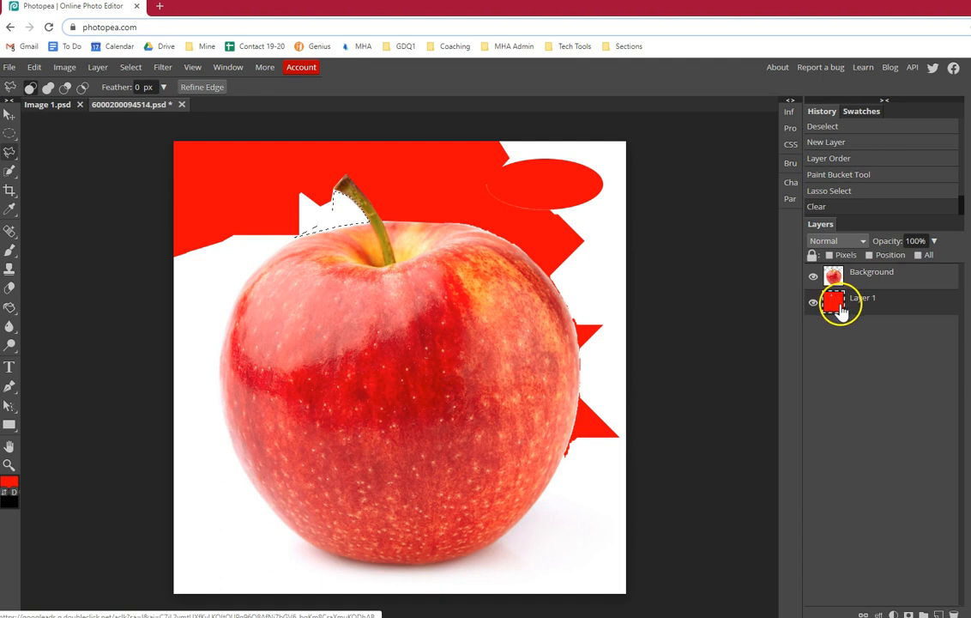
{"action": "left_click", "coordinate": [814, 196]}
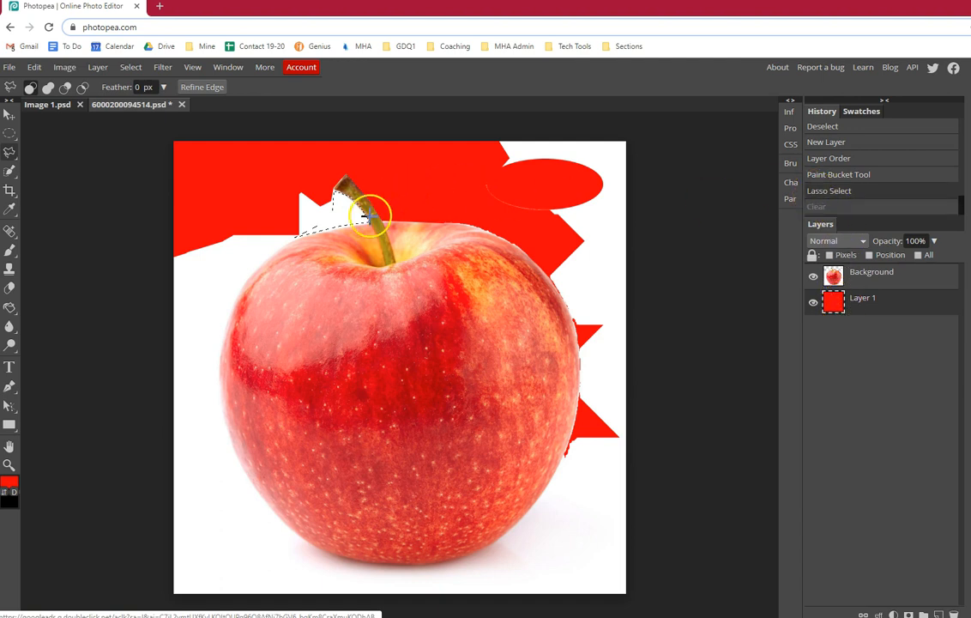
Clear the selected white patch beside the stem on the Background layer and deselect.
{"action": "left_click", "coordinate": [868, 284]}
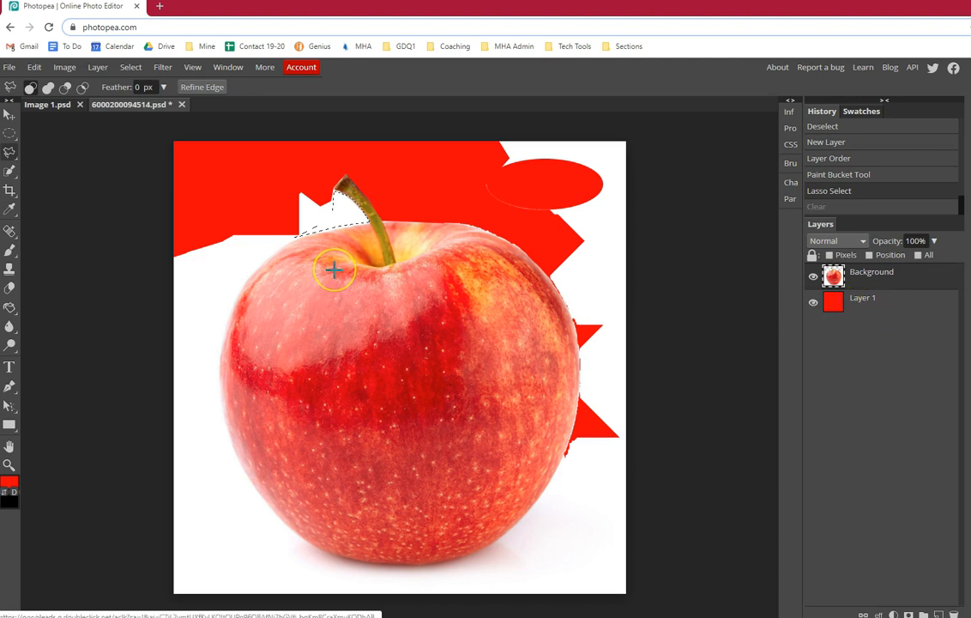
{"action": "key", "text": "Delete"}
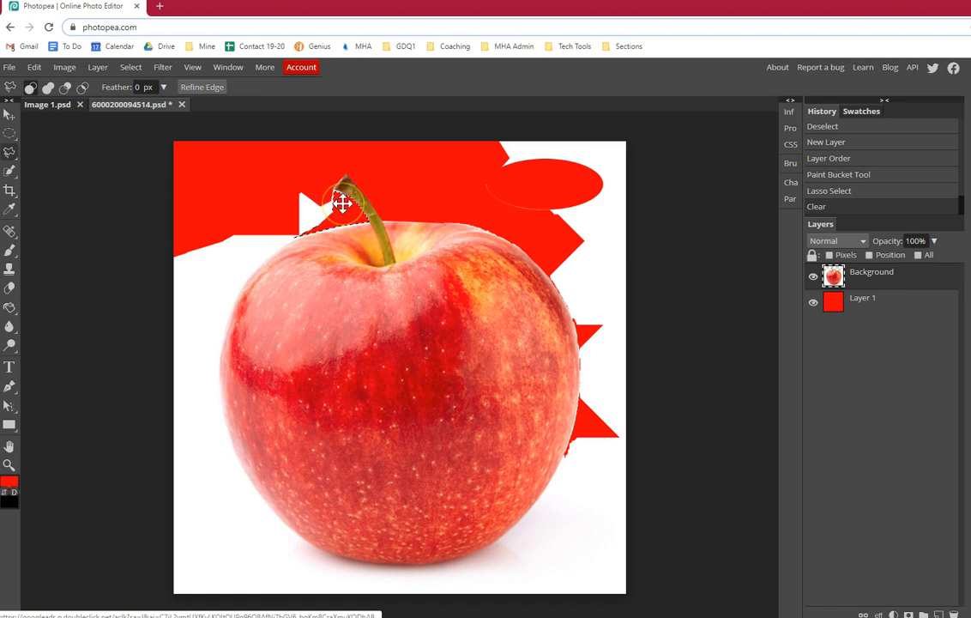
{"action": "left_click", "coordinate": [352, 220]}
{"action": "left_click", "coordinate": [328, 224]}
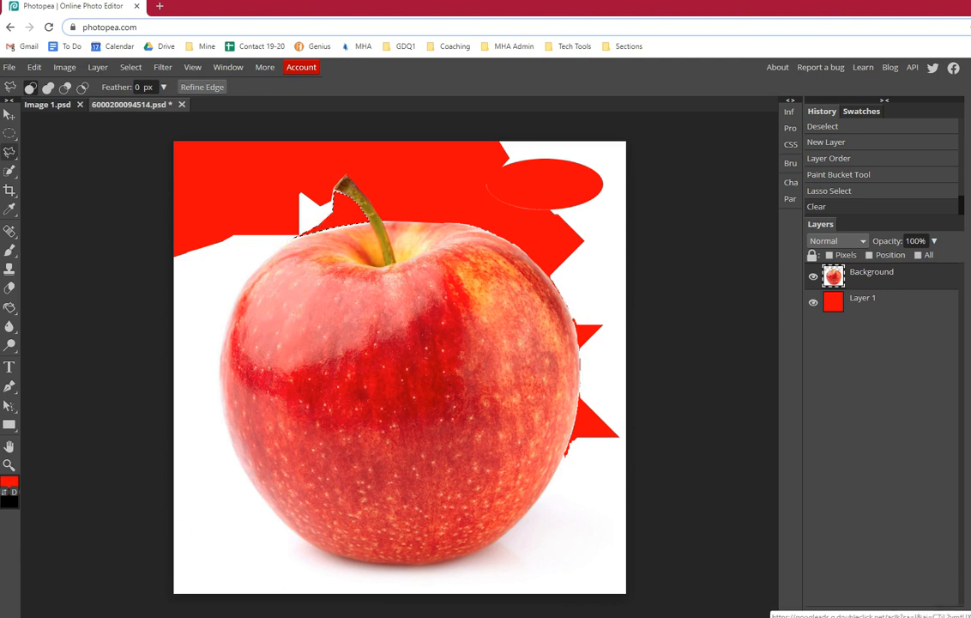
{"action": "left_click", "coordinate": [86, 281]}
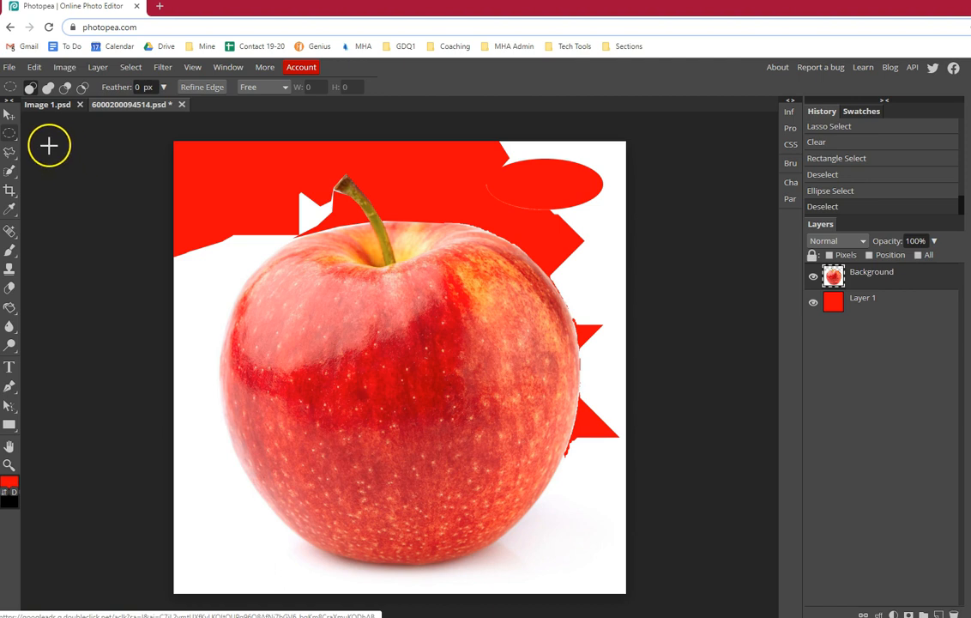
Draw a perfectly circular selection on the lower-left part of the apple with Ellipse Select.
{"action": "left_click", "coordinate": [12, 134]}
{"action": "left_click", "coordinate": [61, 159]}
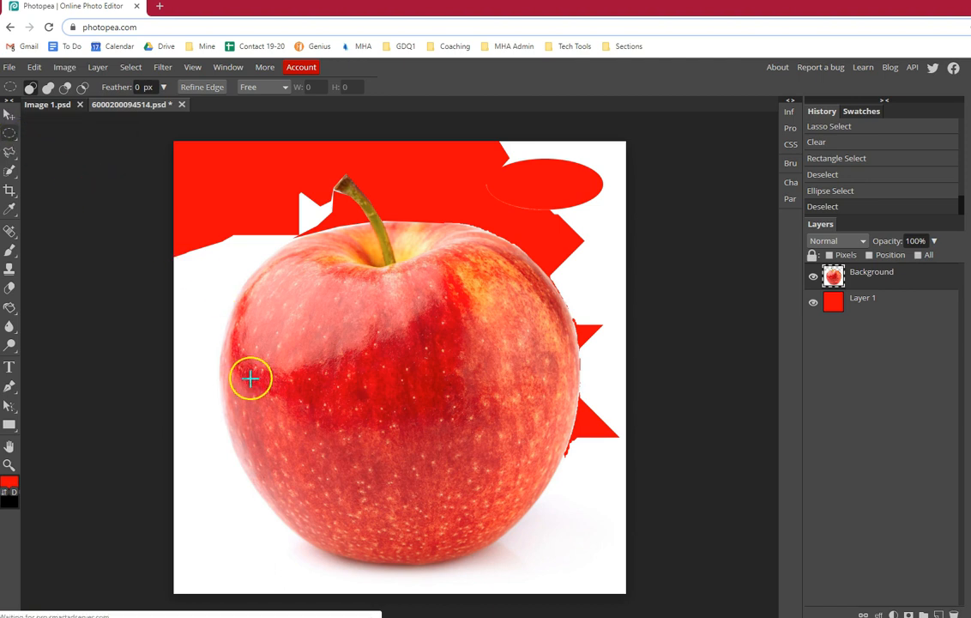
{"action": "left_click_drag", "start_coordinate": [250, 379], "coordinate": [339, 469]}
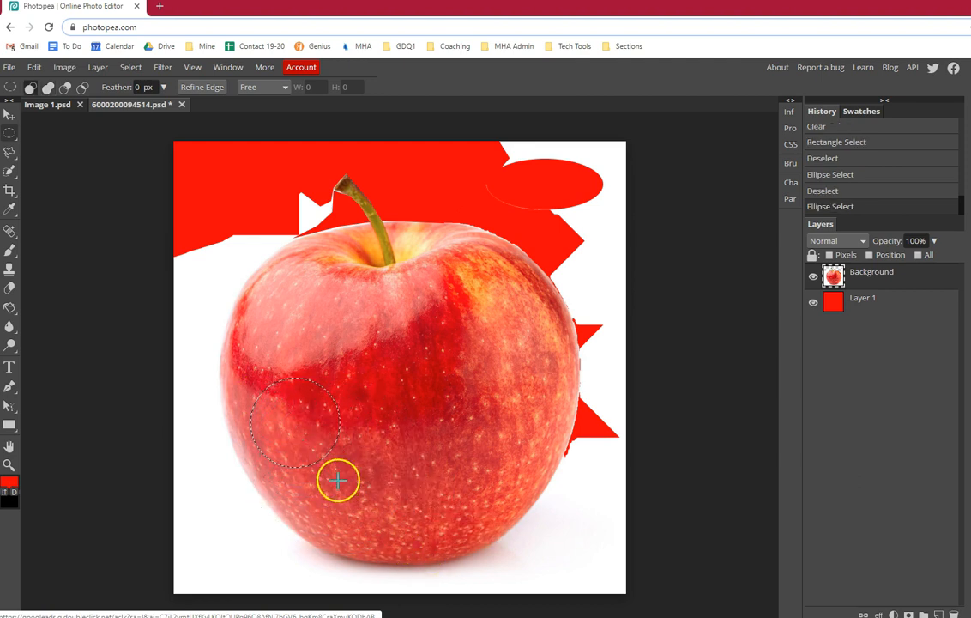
Deselect the circle and draw a square selection around the middle of the apple with Rectangle Select.
{"action": "right_click", "coordinate": [16, 135]}
{"action": "left_click", "coordinate": [51, 133]}
{"action": "left_click", "coordinate": [369, 338]}
{"action": "left_click_drag", "start_coordinate": [342, 340], "coordinate": [429, 440]}
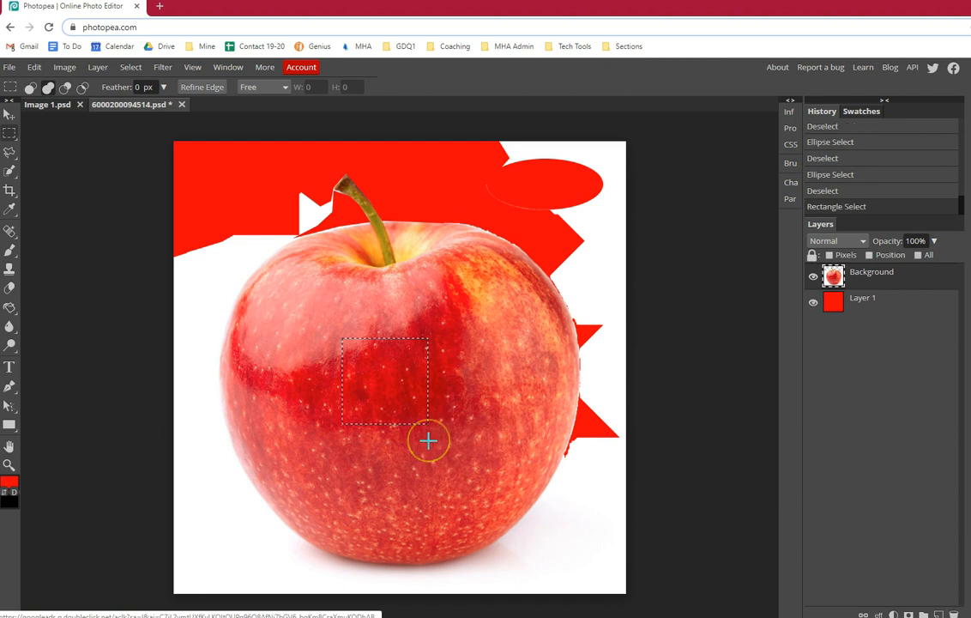